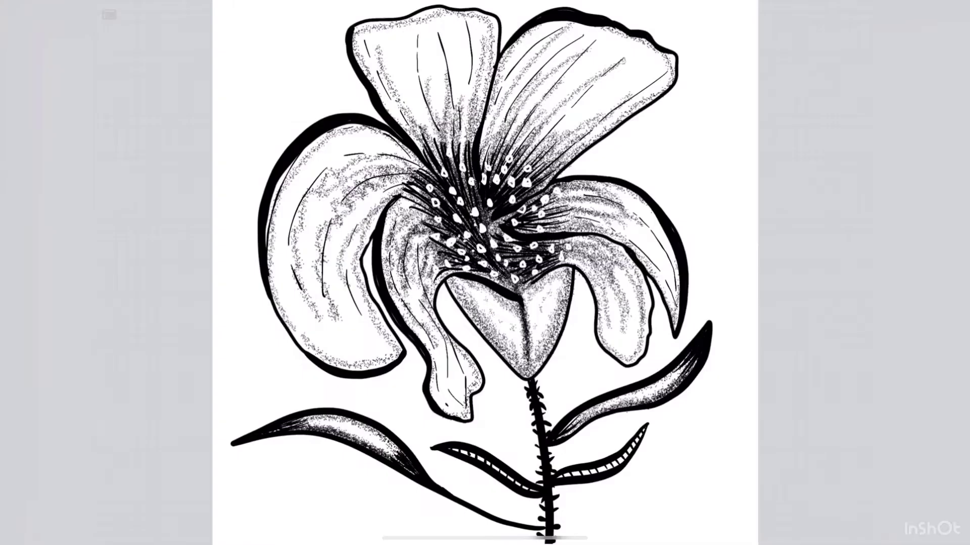
- Ink the lily outline: crescent left petal, upper and curled right petals, heart-shaped centre petal
mouse_move(442, 258)
left_mouse_down()
mouse_move(433, 346)
mouse_move(380, 379)
mouse_move(384, 223)
mouse_move(487, 264)
mouse_move(424, 187)
mouse_move(512, 129)
mouse_move(507, 250)
left_mouse_up()
mouse_move(517, 171)
left_mouse_down()
mouse_move(546, 135)
mouse_move(649, 174)
mouse_move(515, 281)
left_mouse_up()
mouse_move(557, 257)
left_mouse_down()
mouse_move(656, 315)
mouse_move(521, 286)
left_mouse_up()
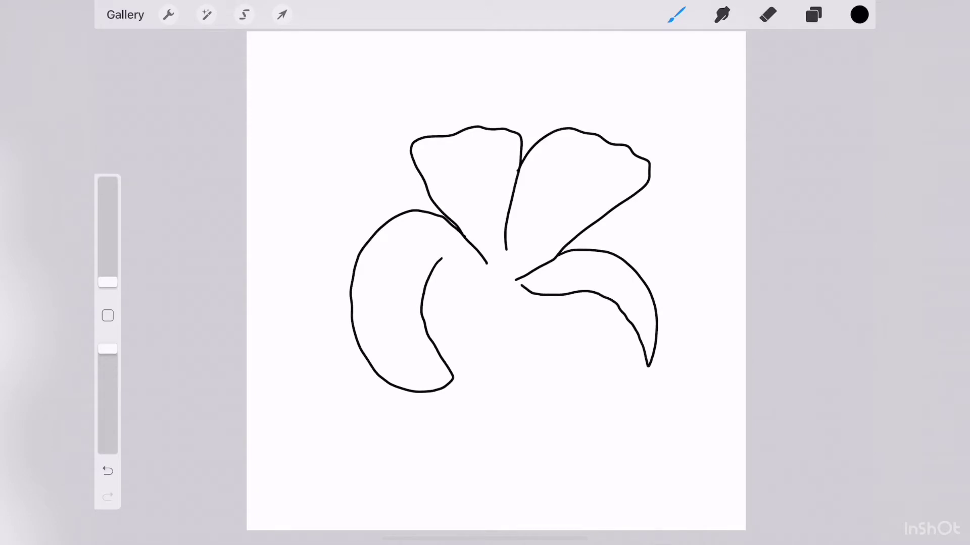
mouse_move(482, 325)
left_mouse_down()
mouse_move(568, 353)
mouse_move(575, 314)
left_mouse_up()
mouse_move(544, 328)
left_mouse_down()
mouse_move(579, 318)
mouse_move(623, 384)
mouse_move(621, 314)
left_mouse_up()
mouse_move(534, 335)
left_mouse_down()
mouse_move(475, 338)
mouse_move(508, 404)
mouse_move(467, 386)
mouse_move(433, 282)
mouse_move(449, 261)
left_mouse_up()
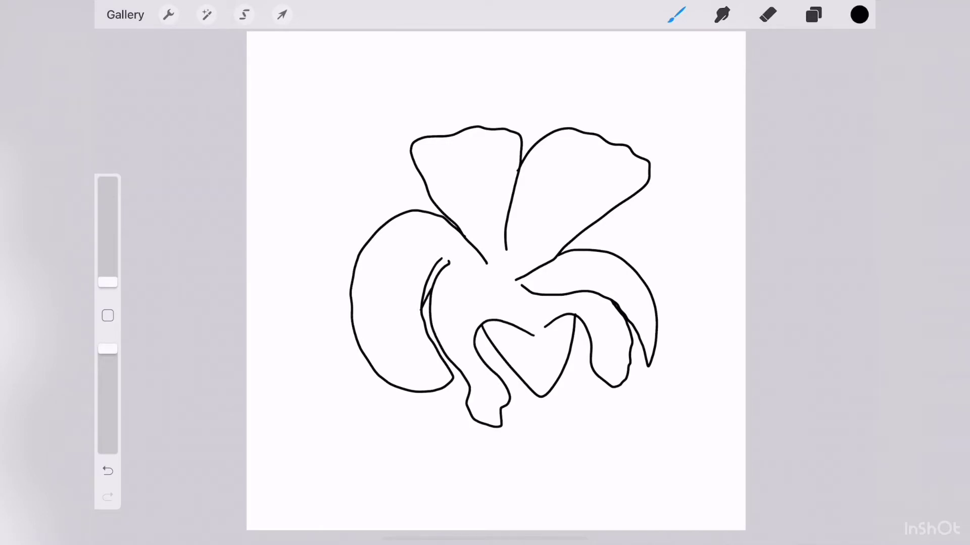
left_click(677, 14)
- Erase the stray marks around the left petal with a larger eraser
left_click(767, 14)
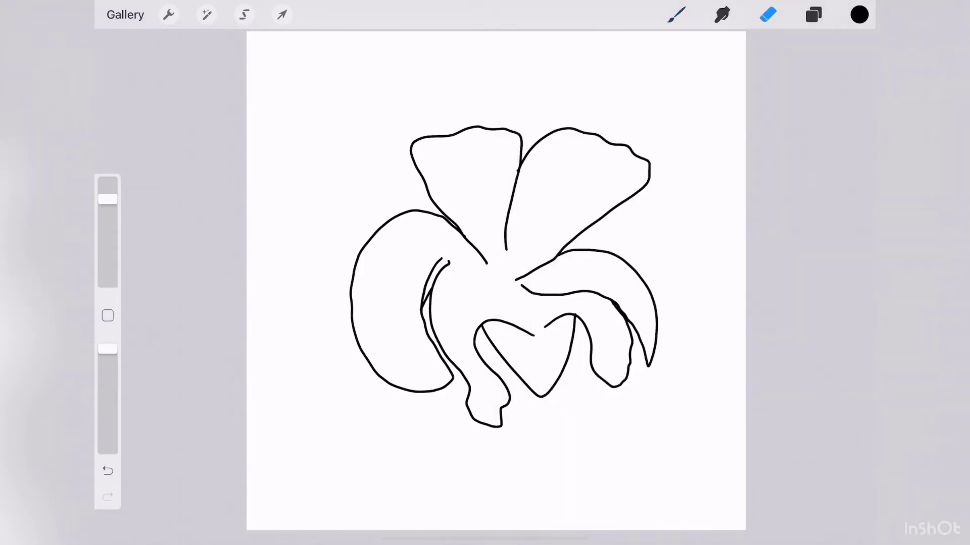
left_click_drag(428, 296, 442, 259)
mouse_move(413, 288)
left_mouse_down()
mouse_move(427, 306)
mouse_move(420, 309)
left_mouse_up()
- Scale the lily up, shift it up-left, and begin stippling the heart petal's edges
left_click(677, 14)
left_click(282, 14)
left_click_drag(347, 115, 305, 65)
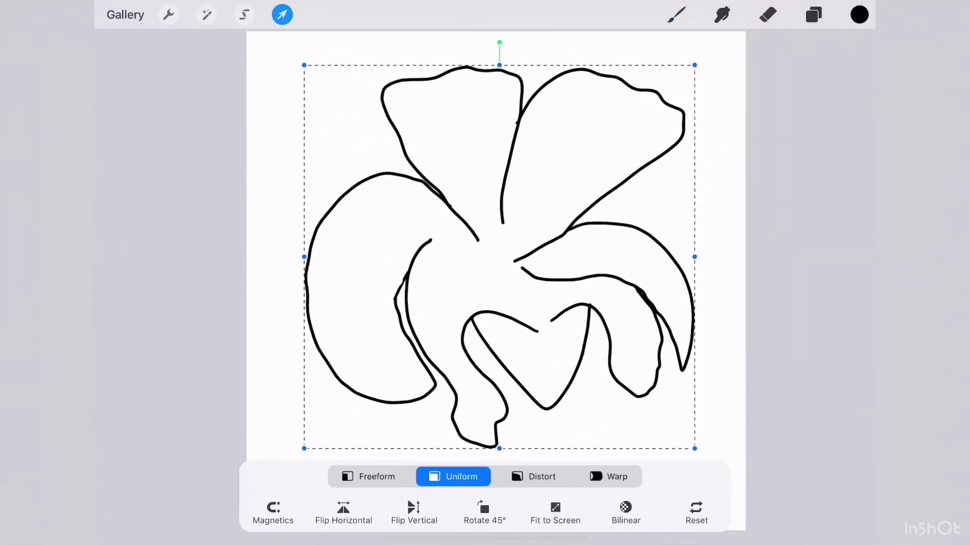
left_click_drag(505, 272, 490, 244)
left_click(282, 14)
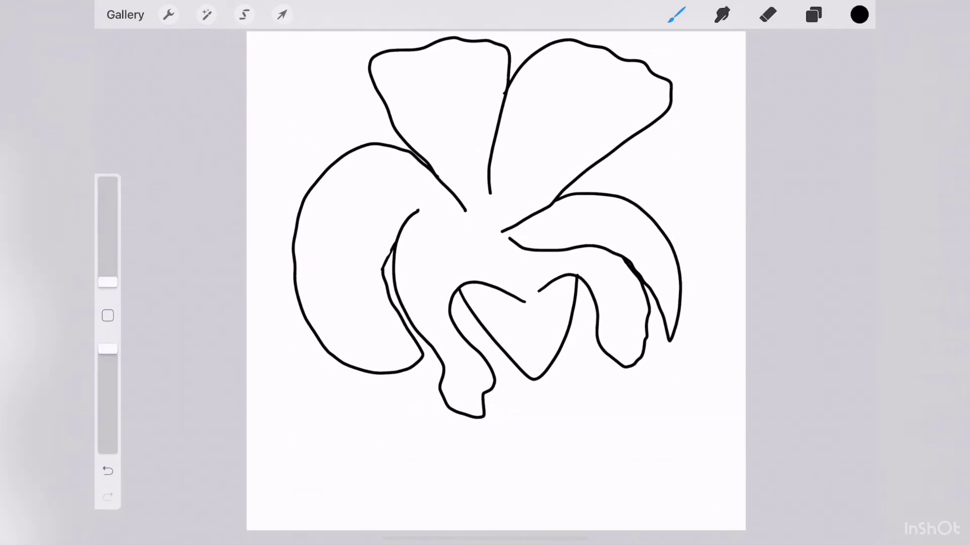
left_click_drag(108, 282, 107, 265)
mouse_move(462, 275)
left_mouse_down()
mouse_move(525, 302)
mouse_move(535, 376)
mouse_move(573, 278)
left_mouse_up()
- Stipple the heart petal's edges and the left petal's curves, undoing one stray stroke
mouse_move(533, 376)
left_mouse_down()
mouse_move(462, 286)
mouse_move(515, 354)
left_mouse_up()
mouse_move(526, 306)
left_mouse_down()
mouse_move(536, 374)
mouse_move(573, 283)
left_mouse_up()
left_click_drag(541, 360, 575, 279)
mouse_move(539, 375)
left_mouse_down()
mouse_move(570, 306)
mouse_move(464, 287)
mouse_move(523, 299)
left_mouse_up()
mouse_move(457, 283)
left_mouse_down()
mouse_move(477, 414)
mouse_move(417, 318)
mouse_move(419, 208)
mouse_move(380, 285)
mouse_move(367, 368)
mouse_move(329, 343)
left_mouse_up()
mouse_move(326, 339)
left_mouse_down()
mouse_move(295, 270)
mouse_move(432, 166)
mouse_move(526, 302)
left_mouse_up()
key("ctrl+z")
mouse_move(419, 209)
left_mouse_down()
mouse_move(525, 295)
mouse_move(525, 268)
mouse_move(508, 248)
mouse_move(429, 205)
left_mouse_up()
- Radiate stippling from the petal junction and shade the curled right petal
mouse_move(502, 267)
left_mouse_down()
mouse_move(473, 186)
mouse_move(505, 184)
left_mouse_up()
mouse_move(503, 238)
left_mouse_down()
mouse_move(545, 207)
mouse_move(550, 235)
mouse_move(530, 288)
mouse_move(449, 278)
left_mouse_up()
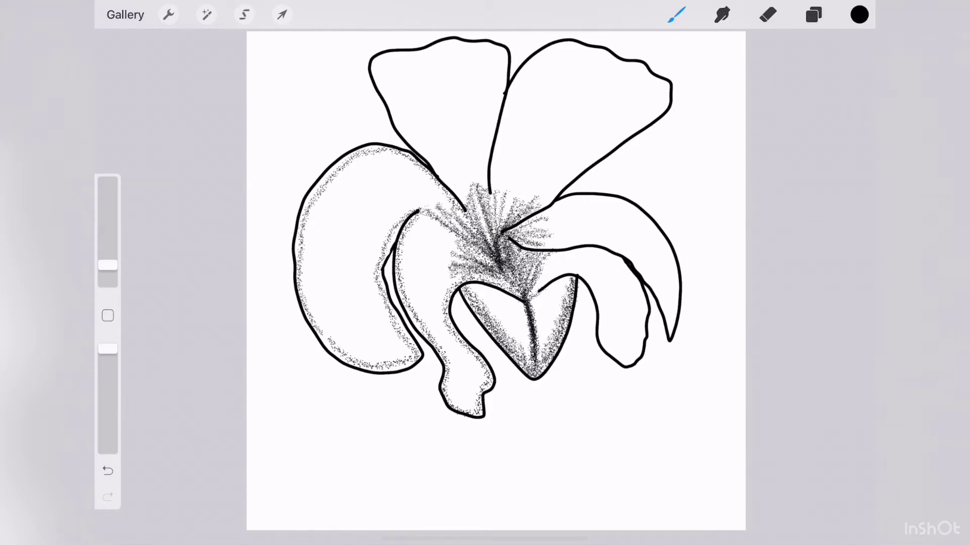
left_click_drag(500, 258, 457, 222)
mouse_move(535, 268)
left_mouse_down()
mouse_move(601, 293)
mouse_move(636, 293)
mouse_move(626, 358)
mouse_move(601, 318)
left_mouse_up()
left_click_drag(566, 260, 638, 326)
left_click_drag(595, 270, 621, 336)
left_click_drag(520, 252, 535, 292)
mouse_move(564, 262)
left_mouse_down()
mouse_move(526, 298)
mouse_move(530, 281)
left_mouse_up()
mouse_move(543, 277)
left_mouse_down()
mouse_move(487, 293)
mouse_move(457, 232)
mouse_move(419, 273)
mouse_move(422, 302)
left_mouse_up()
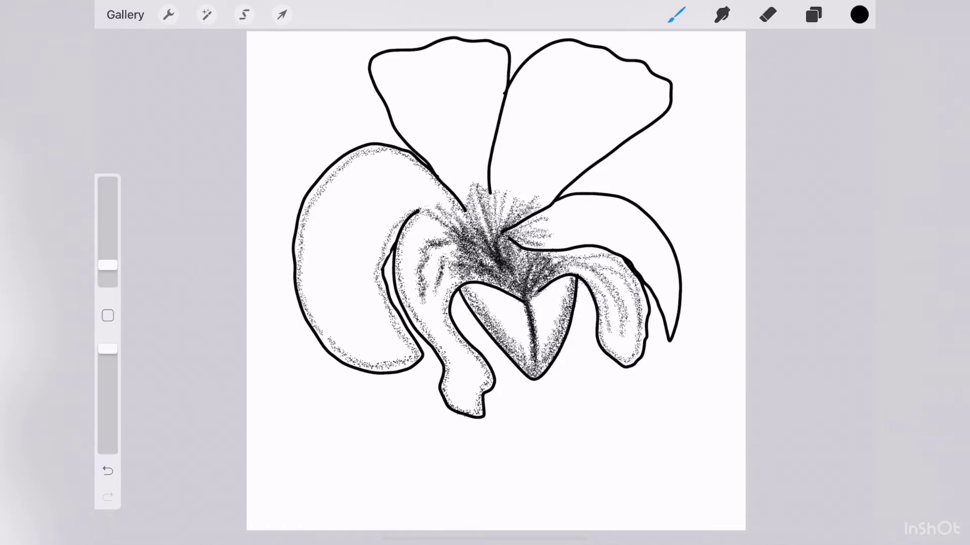
- Fan stippling into the left and upper-left petals and inside the upper petals
left_click_drag(464, 250, 432, 295)
mouse_move(434, 218)
left_mouse_down()
mouse_move(404, 278)
mouse_move(419, 343)
left_mouse_up()
mouse_move(459, 252)
left_mouse_down()
mouse_move(404, 192)
mouse_move(343, 298)
left_mouse_up()
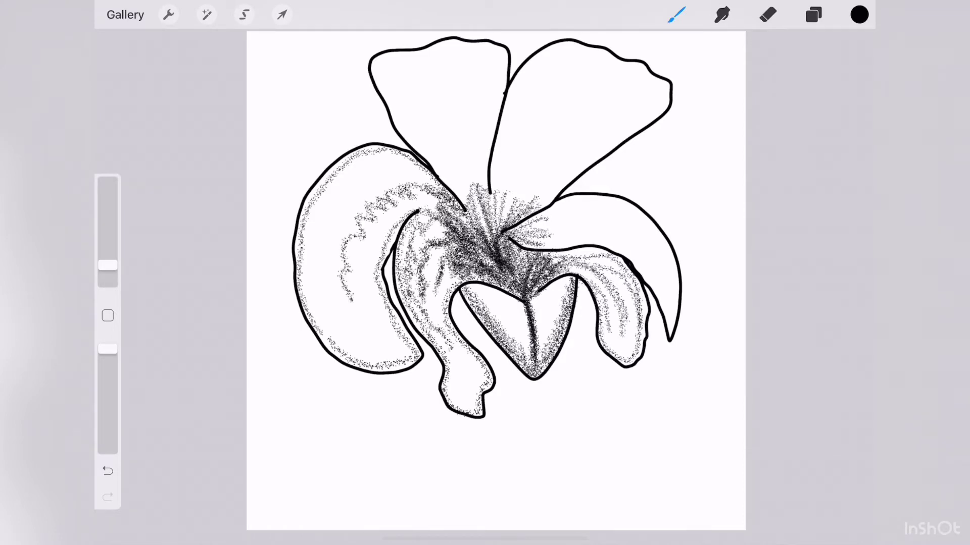
mouse_move(444, 192)
left_mouse_down()
mouse_move(353, 323)
mouse_move(328, 313)
mouse_move(363, 293)
mouse_move(399, 76)
left_mouse_up()
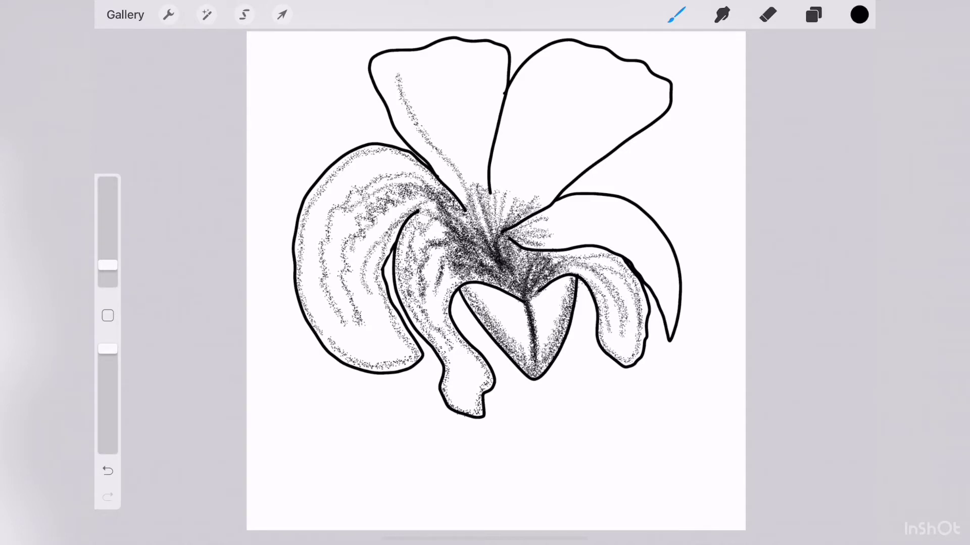
left_click_drag(485, 200, 495, 66)
mouse_move(470, 195)
left_mouse_down()
mouse_move(460, 99)
mouse_move(376, 63)
mouse_move(498, 122)
left_mouse_up()
mouse_move(533, 63)
left_mouse_down()
mouse_move(487, 199)
mouse_move(665, 93)
mouse_move(530, 213)
mouse_move(642, 217)
mouse_move(675, 332)
mouse_move(612, 245)
mouse_move(517, 252)
mouse_move(638, 235)
left_mouse_up()
- Fan stippling into both upper petals and thicken the dark flower centre
mouse_move(528, 227)
left_mouse_down()
mouse_move(621, 215)
mouse_move(596, 230)
left_mouse_up()
mouse_move(500, 222)
left_mouse_down()
mouse_move(601, 137)
mouse_move(566, 103)
mouse_move(545, 150)
left_mouse_up()
left_click_drag(515, 222, 586, 162)
left_click_drag(479, 199, 457, 119)
left_click_drag(475, 192, 442, 103)
mouse_move(498, 241)
left_mouse_down()
mouse_move(487, 212)
mouse_move(535, 194)
mouse_move(439, 147)
left_mouse_up()
- Darken the centre and fan dense stippling into the upper-right petal
mouse_move(482, 207)
left_mouse_down()
mouse_move(457, 119)
mouse_move(428, 137)
left_mouse_up()
left_click_drag(495, 237, 573, 151)
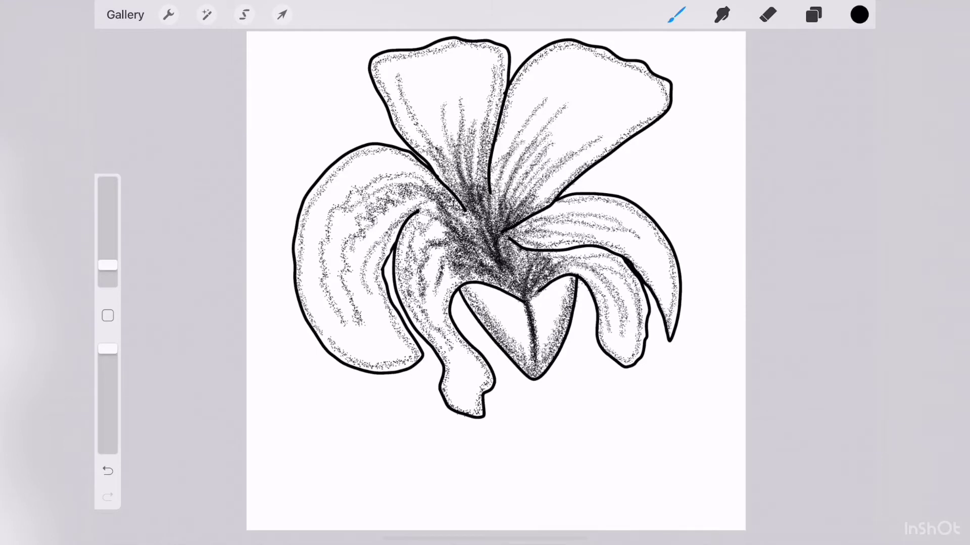
left_click_drag(517, 219, 626, 116)
left_click_drag(520, 197, 591, 75)
mouse_move(500, 227)
left_mouse_down()
mouse_move(576, 56)
mouse_move(566, 154)
left_mouse_up()
left_click_drag(508, 242, 447, 166)
- Darken stippling left of the heart petal and around the lower centre
left_click_drag(477, 223, 420, 275)
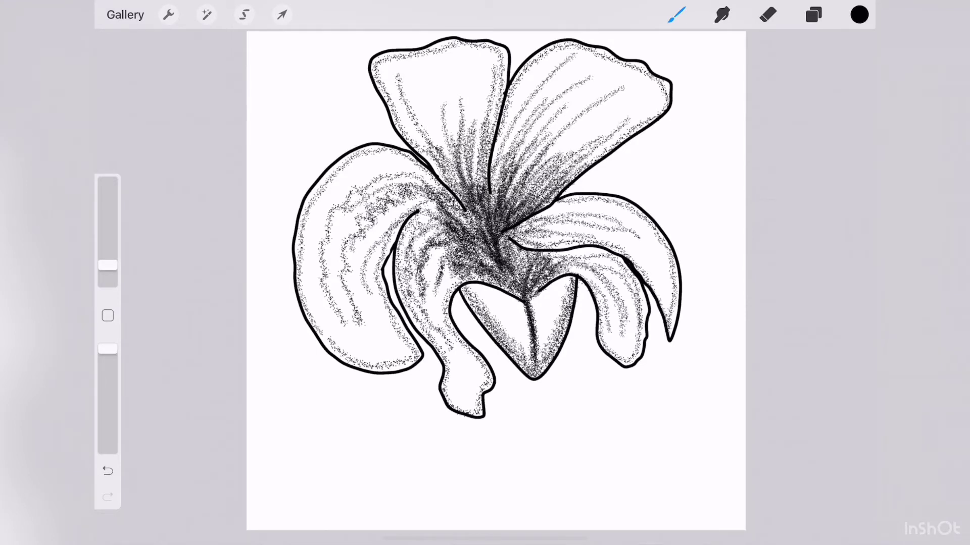
mouse_move(472, 253)
left_mouse_down()
mouse_move(409, 232)
mouse_move(439, 313)
left_mouse_up()
left_click_drag(526, 250, 442, 301)
left_click_drag(520, 273, 611, 260)
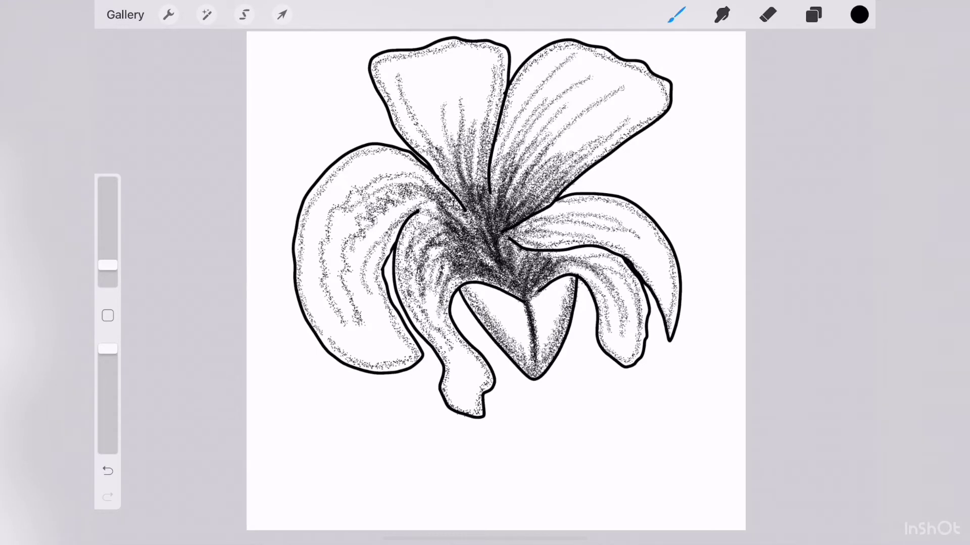
left_click_drag(545, 291, 616, 250)
- Fan stippling toward the right petal's tip and deepen the flower centre
left_click_drag(515, 245, 614, 212)
mouse_move(530, 225)
left_mouse_down()
mouse_move(611, 200)
mouse_move(629, 204)
left_mouse_up()
mouse_move(480, 241)
left_mouse_down()
mouse_move(442, 197)
mouse_move(467, 169)
left_mouse_up()
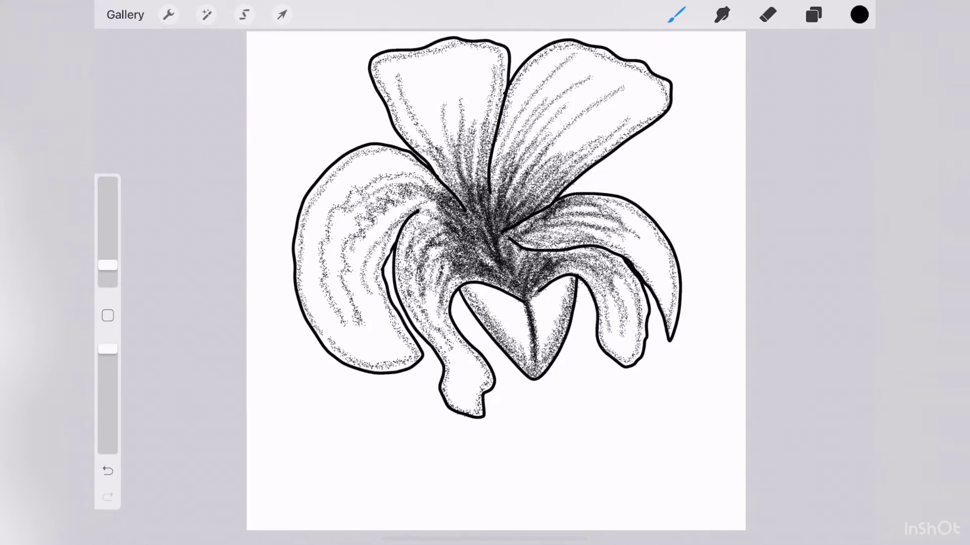
left_click_drag(505, 232, 545, 187)
mouse_move(500, 273)
left_mouse_down()
mouse_move(576, 253)
mouse_move(563, 251)
left_mouse_up()
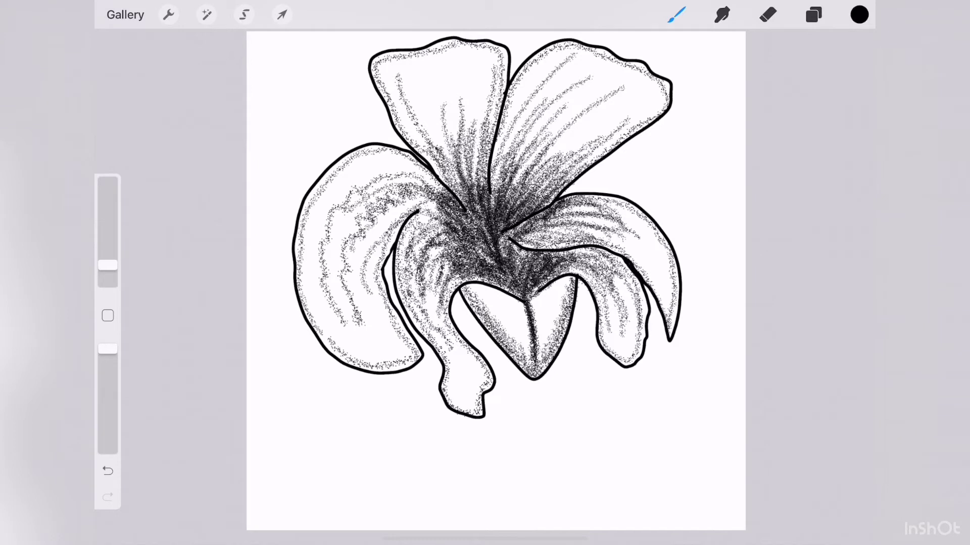
- Switch to white with a small brush and dot specks across the upper and left centre
left_click(859, 15)
left_click(486, 226)
left_click(469, 231)
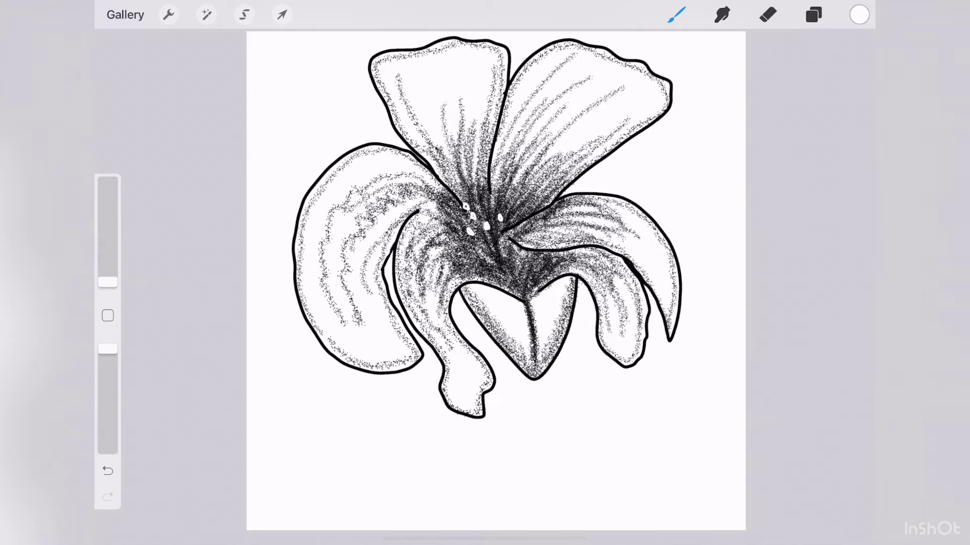
left_click(494, 195)
left_click(506, 196)
left_click(534, 200)
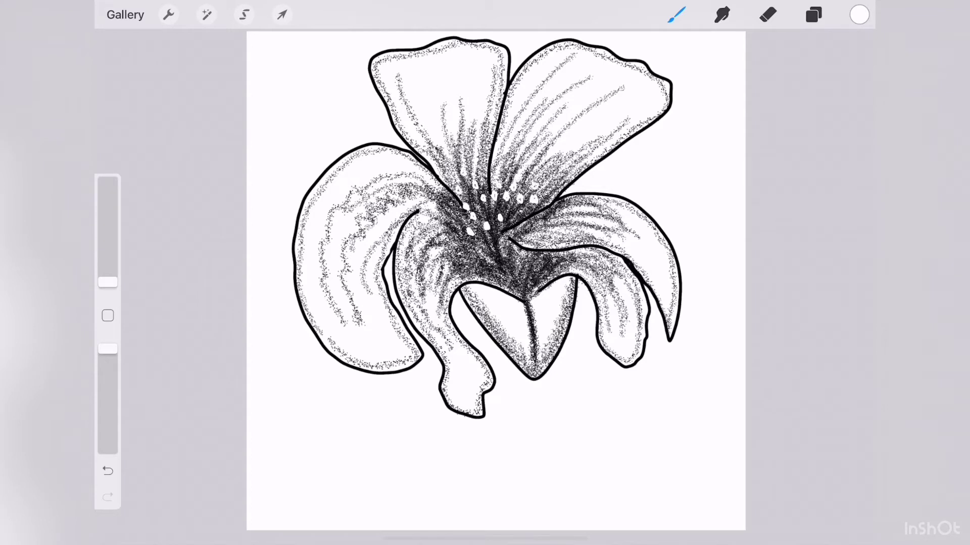
left_click(480, 247)
left_click(465, 254)
left_click(452, 233)
left_click(446, 206)
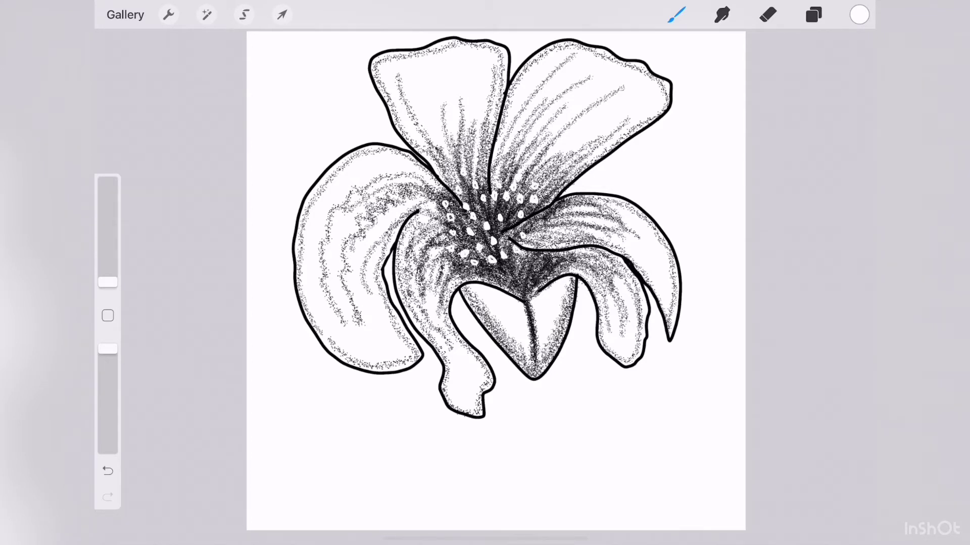
- Dot more white specks low and right in the centre, then lightly erase near the heart petal
left_click(528, 222)
left_click(526, 259)
left_click(480, 277)
left_click(504, 282)
left_click(556, 260)
left_click(565, 266)
left_click(544, 242)
left_click(547, 228)
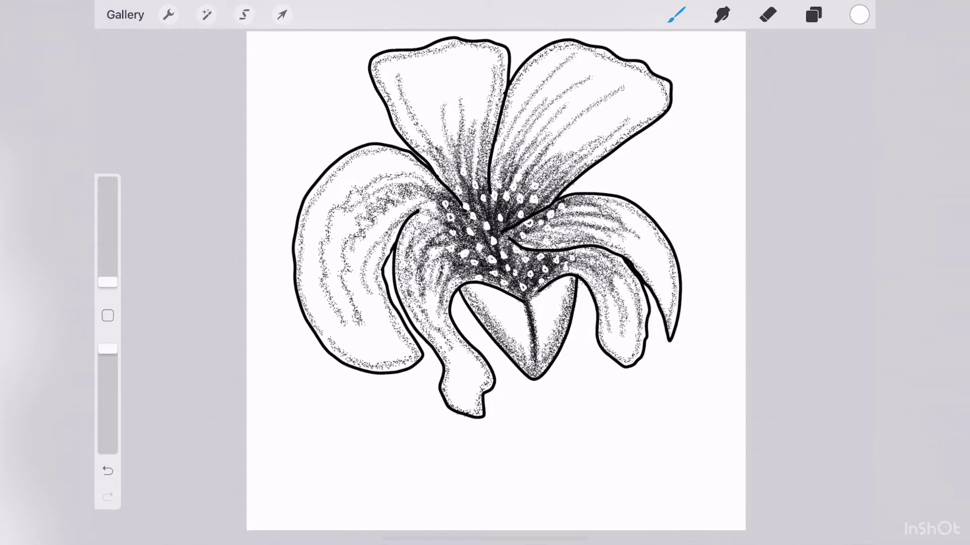
left_click_drag(462, 273, 441, 301)
- Undo the stray erase and draw a thick black stem below the flower
key("ctrl+z")
left_click(859, 14)
left_click_drag(108, 282, 108, 243)
left_click_drag(534, 381, 554, 529)
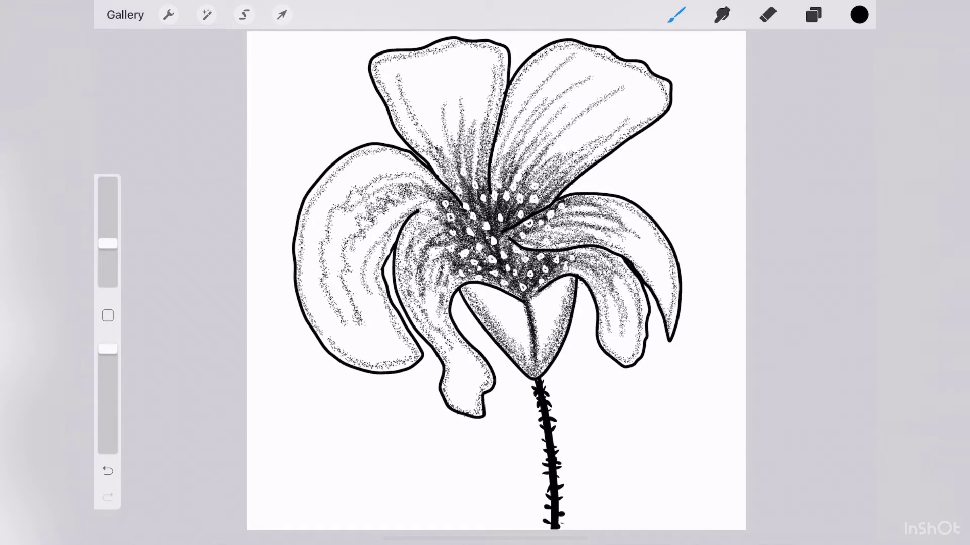
- Draw two slender lined leaves off the stem and a large lower-left leaf outline
left_click_drag(556, 474, 644, 421)
left_click_drag(445, 442, 548, 486)
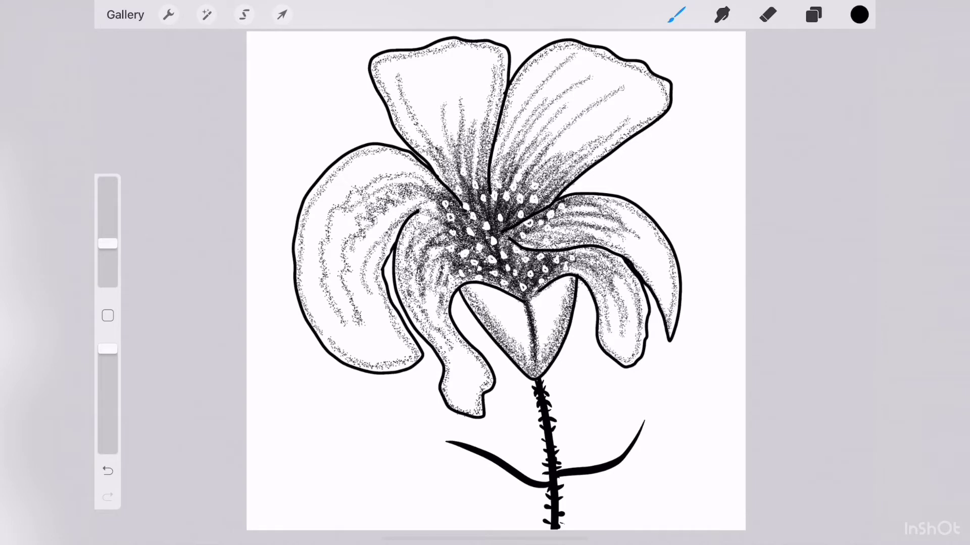
mouse_move(447, 440)
left_mouse_down()
mouse_move(547, 482)
mouse_move(642, 423)
left_mouse_up()
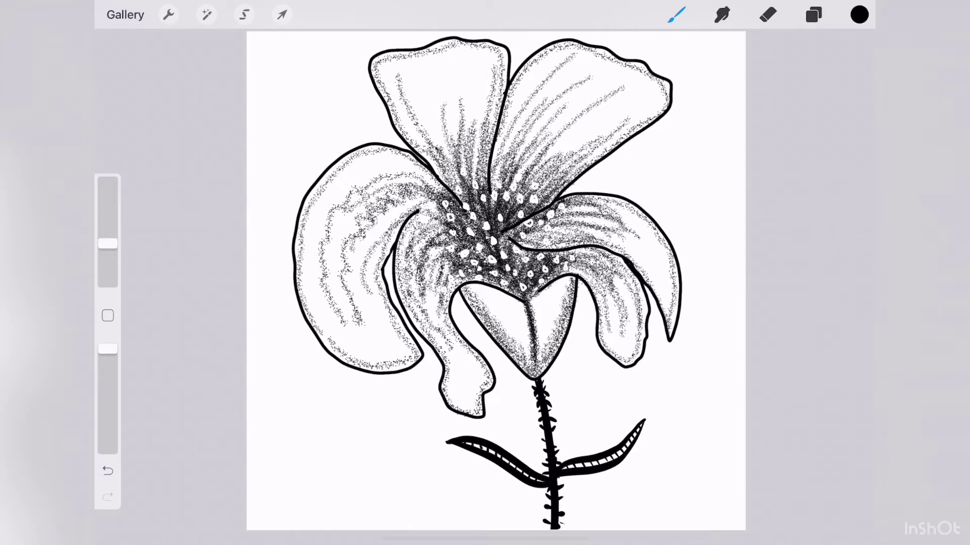
mouse_move(547, 515)
left_mouse_down()
mouse_move(263, 439)
mouse_move(452, 477)
left_mouse_up()
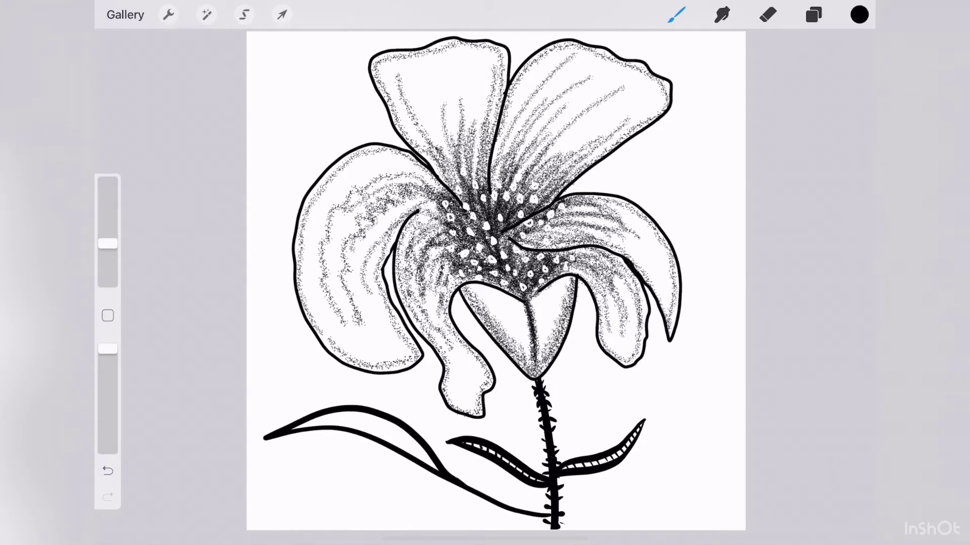
- Hatch and stipple inside the lower-left leaf with a smaller brush
left_click_drag(298, 429, 334, 416)
mouse_move(409, 449)
left_mouse_down()
mouse_move(438, 471)
mouse_move(433, 445)
left_mouse_up()
left_click_drag(107, 243, 107, 265)
mouse_move(324, 429)
left_mouse_down()
mouse_move(364, 421)
mouse_move(413, 453)
left_mouse_up()
mouse_move(331, 421)
left_mouse_down()
mouse_move(354, 412)
mouse_move(424, 459)
left_mouse_up()
- Bolden the outlines of the left, heart-shaped and upper petals with a larger brush
left_click_drag(108, 265, 108, 243)
mouse_move(418, 214)
left_mouse_down()
mouse_move(399, 282)
mouse_move(470, 415)
left_mouse_up()
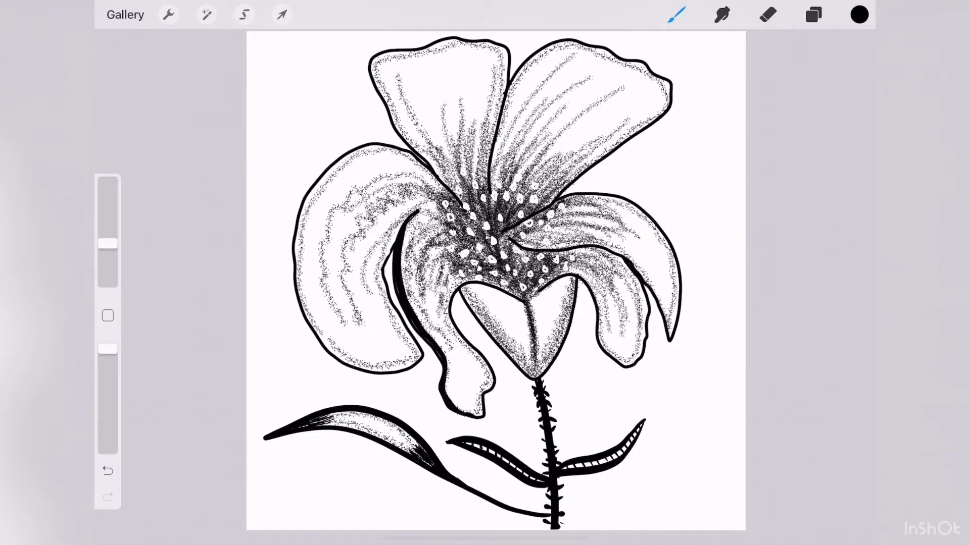
left_click_drag(462, 283, 530, 306)
mouse_move(370, 56)
left_mouse_down()
mouse_move(401, 129)
mouse_move(447, 185)
left_mouse_up()
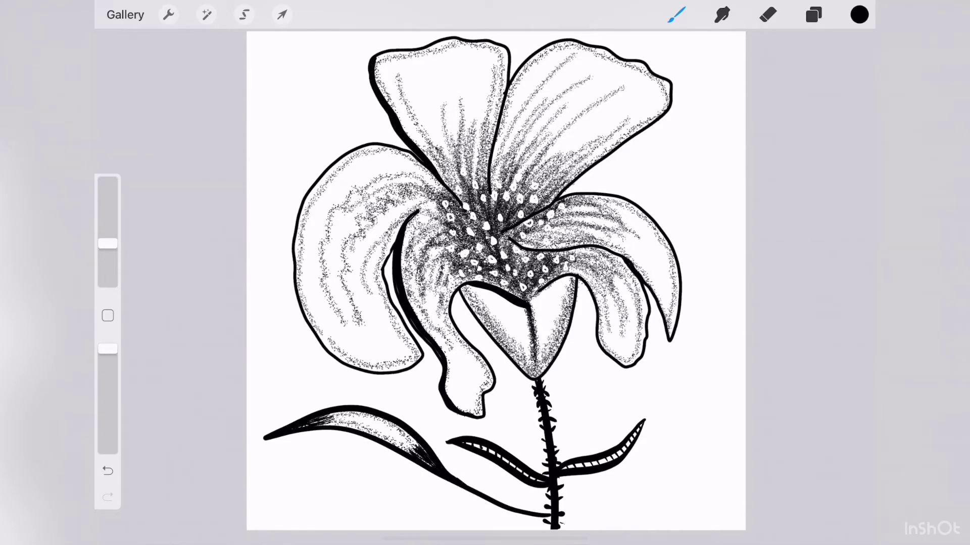
mouse_move(515, 76)
left_mouse_down()
mouse_move(560, 47)
mouse_move(647, 69)
left_mouse_up()
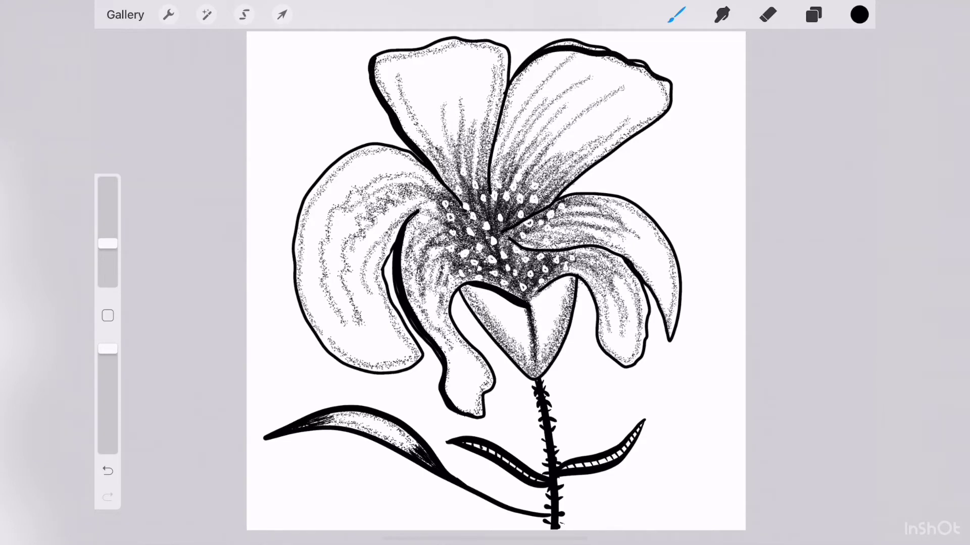
left_click_drag(550, 44, 606, 50)
- Thicken the right and left petals' outer outlines and redo the stroke between centre petals
mouse_move(608, 197)
left_mouse_down()
mouse_move(647, 218)
mouse_move(677, 288)
mouse_move(671, 336)
left_mouse_up()
left_click_drag(665, 238, 676, 266)
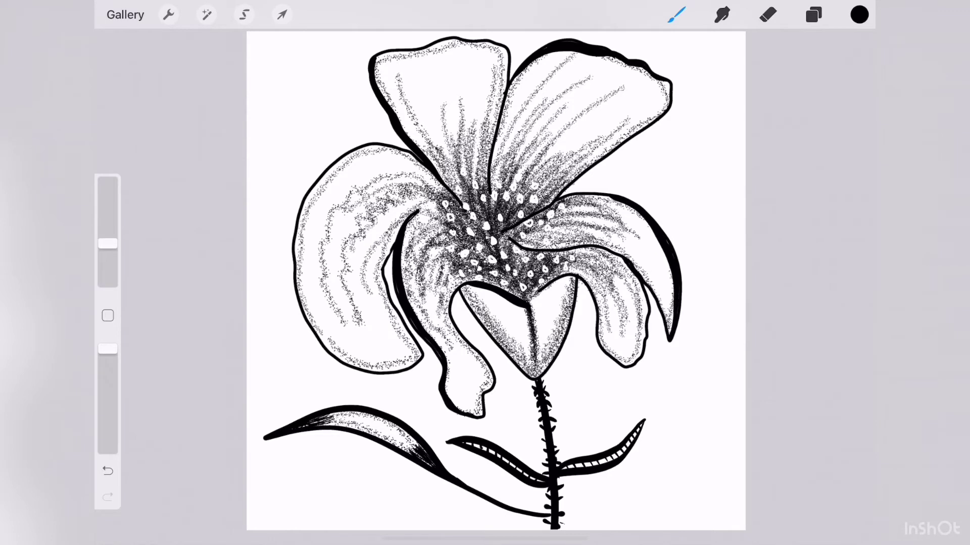
left_click_drag(595, 196, 566, 198)
left_click_drag(291, 305, 406, 147)
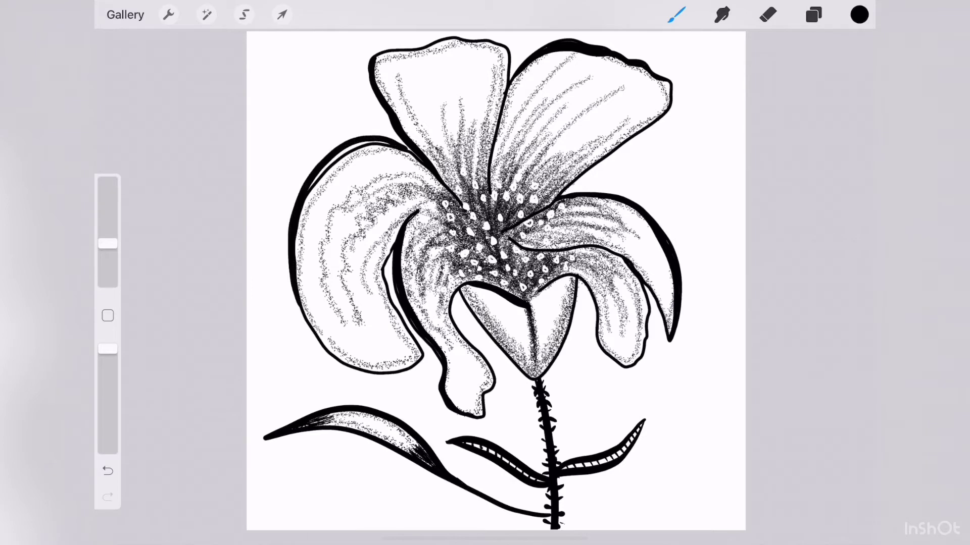
mouse_move(332, 360)
left_mouse_down()
mouse_move(394, 376)
mouse_move(421, 354)
left_mouse_up()
left_click_drag(309, 189, 388, 142)
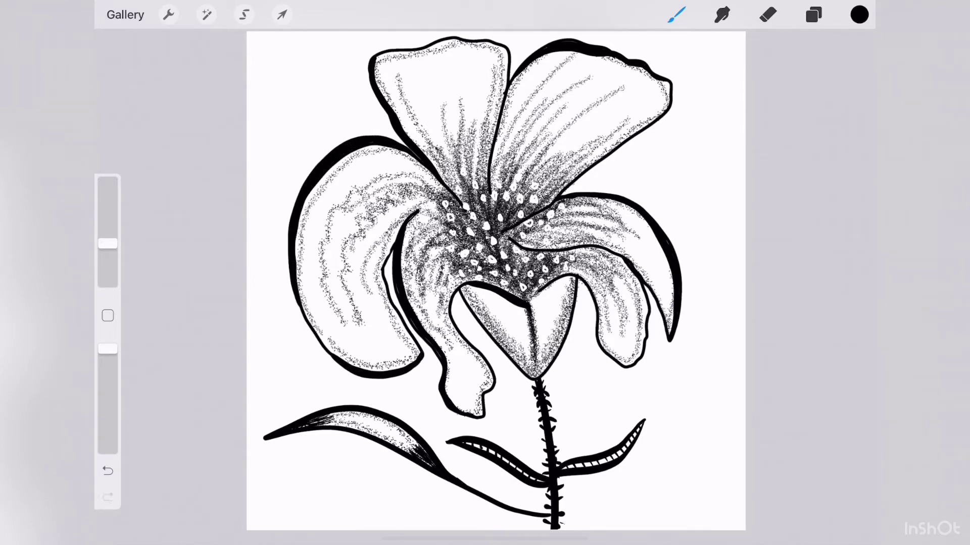
left_click(107, 497)
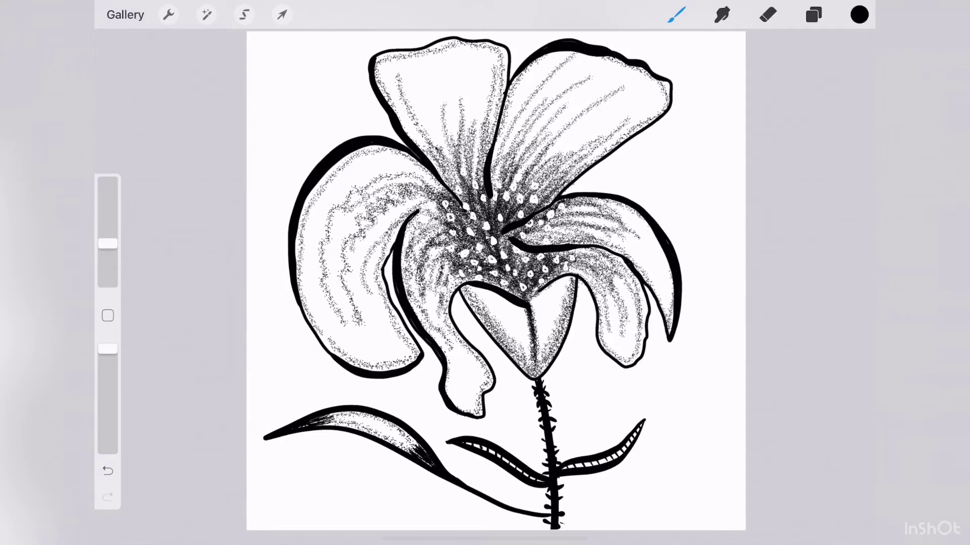
- Outline a new leaf rising right from the stem, then hatch and stipple it
mouse_move(555, 434)
left_mouse_down()
mouse_move(702, 328)
mouse_move(553, 440)
mouse_move(562, 430)
left_mouse_up()
left_click_drag(698, 335, 674, 376)
left_click_drag(107, 243, 108, 265)
mouse_move(583, 418)
left_mouse_down()
mouse_move(682, 366)
mouse_move(611, 398)
left_mouse_up()
mouse_move(626, 392)
left_mouse_down()
mouse_move(682, 368)
mouse_move(565, 432)
mouse_move(686, 364)
mouse_move(681, 373)
left_mouse_up()
left_click_drag(606, 408, 634, 398)
- Stipple the left leaf's edges and the heart petal's top edges, undoing the last stroke
left_click_drag(329, 422, 371, 430)
left_click_drag(357, 426, 416, 455)
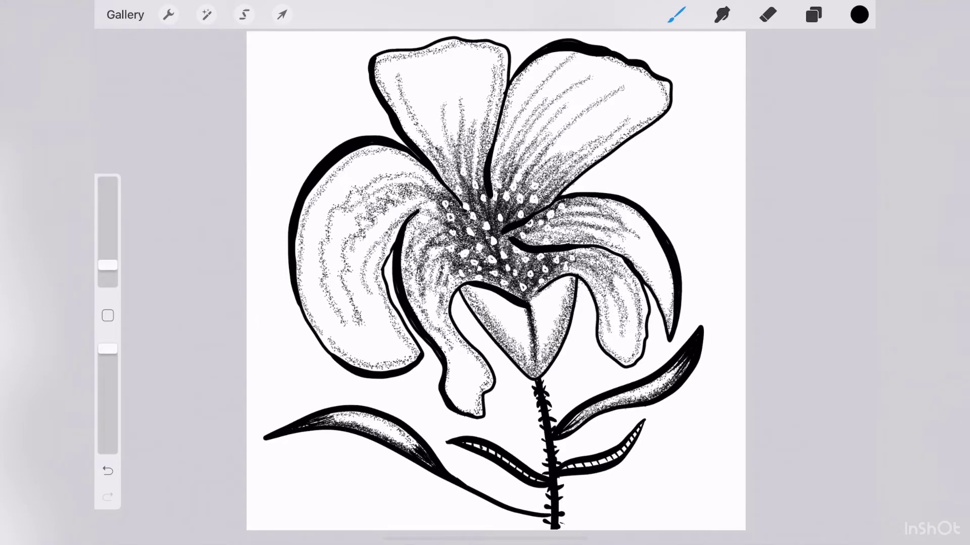
left_click_drag(329, 415, 347, 417)
left_click_drag(344, 412, 417, 446)
mouse_move(472, 288)
left_mouse_down()
mouse_move(525, 324)
mouse_move(572, 277)
left_mouse_up()
left_click_drag(540, 298, 544, 317)
key("ctrl+z")
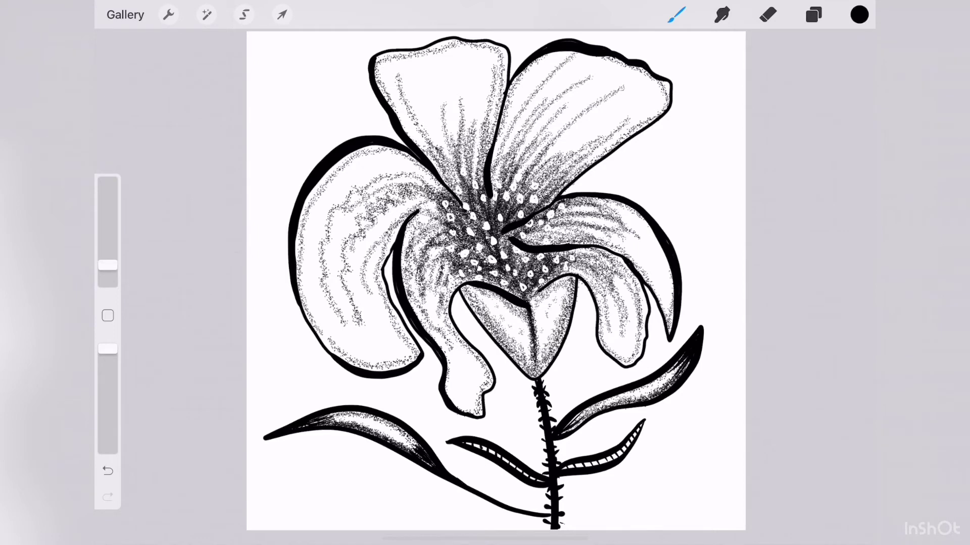
- Toggle full screen briefly, then draw thin stamen lines radiating up-right from the centre
key("ctrl+f")
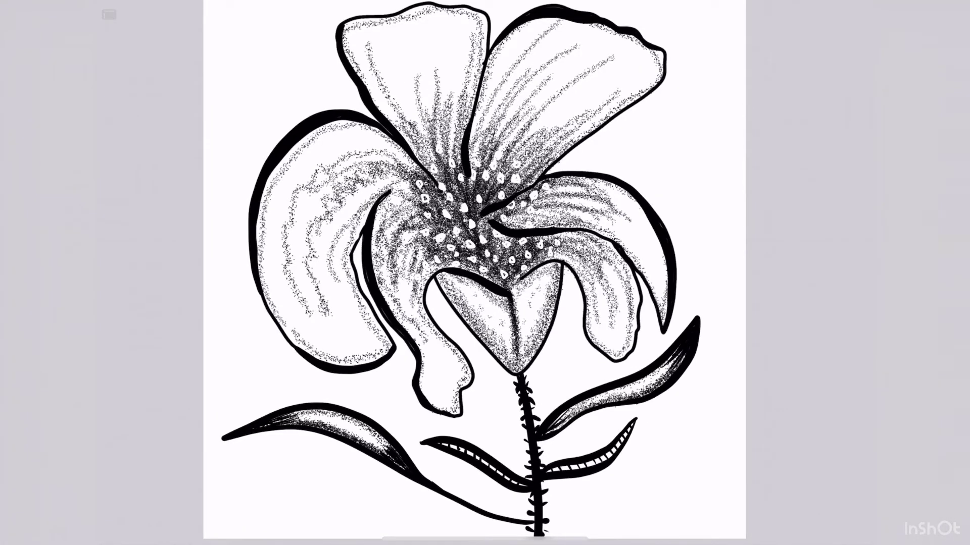
key("ctrl+f")
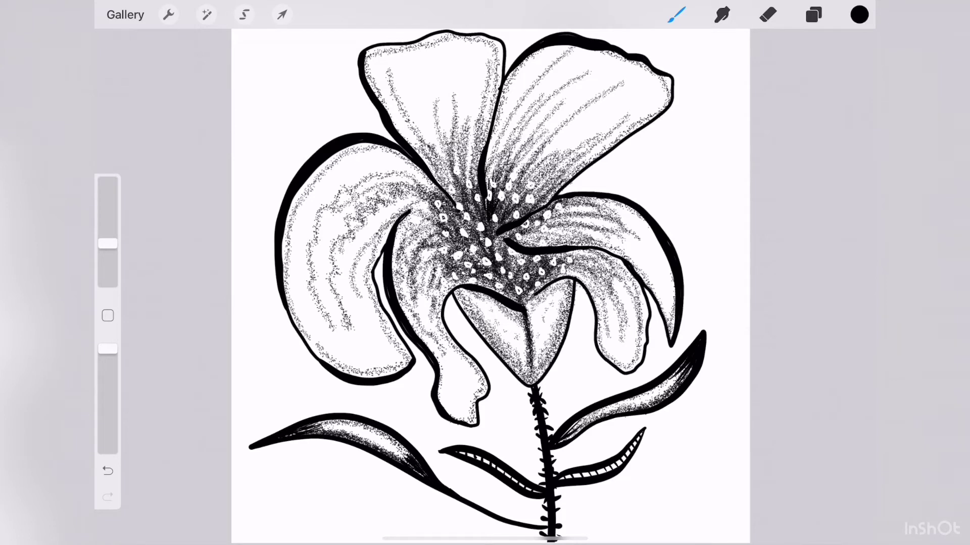
mouse_move(500, 212)
left_mouse_down()
mouse_move(521, 178)
mouse_move(555, 188)
mouse_move(532, 163)
mouse_move(512, 162)
left_mouse_up()
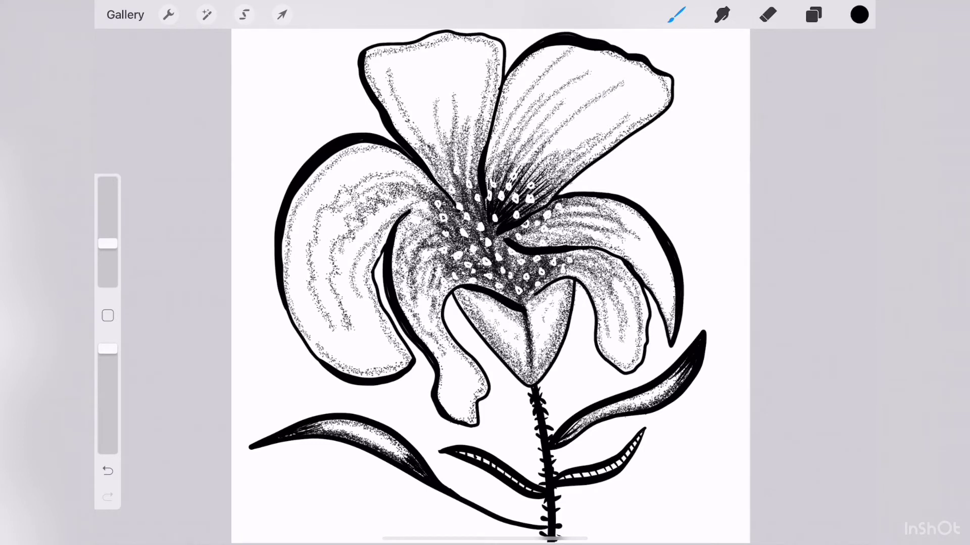
mouse_move(486, 213)
left_mouse_down()
mouse_move(489, 175)
mouse_move(507, 155)
left_mouse_up()
mouse_move(495, 193)
left_mouse_down()
mouse_move(522, 135)
mouse_move(538, 130)
left_mouse_up()
left_click_drag(514, 177, 539, 147)
mouse_move(504, 208)
left_mouse_down()
mouse_move(552, 151)
mouse_move(576, 159)
left_mouse_up()
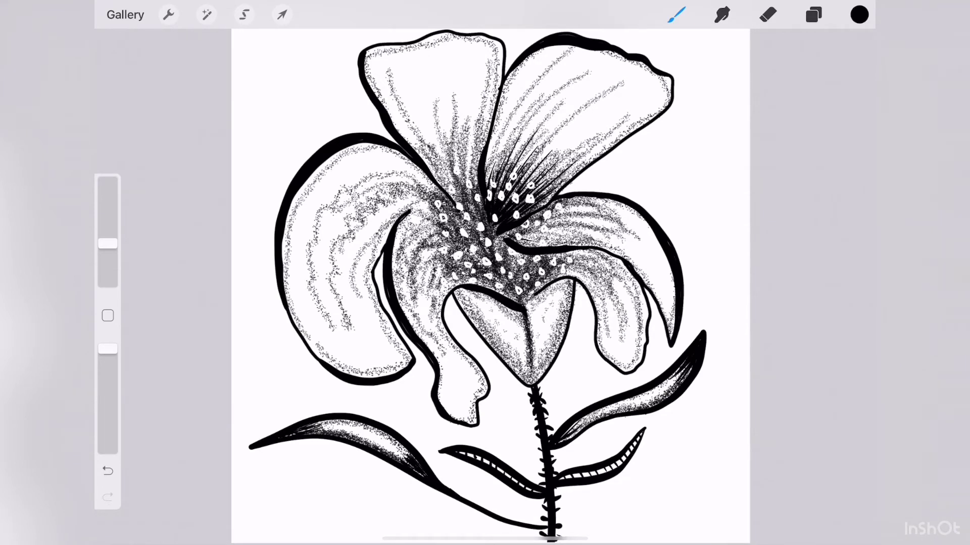
- Draw fine radiating ink lines into the lower-right and upper-left petals
mouse_move(515, 239)
left_mouse_down()
mouse_move(540, 243)
mouse_move(541, 214)
mouse_move(554, 205)
mouse_move(563, 228)
mouse_move(549, 242)
mouse_move(570, 233)
left_mouse_up()
mouse_move(571, 228)
left_mouse_down()
mouse_move(521, 235)
mouse_move(528, 231)
left_mouse_up()
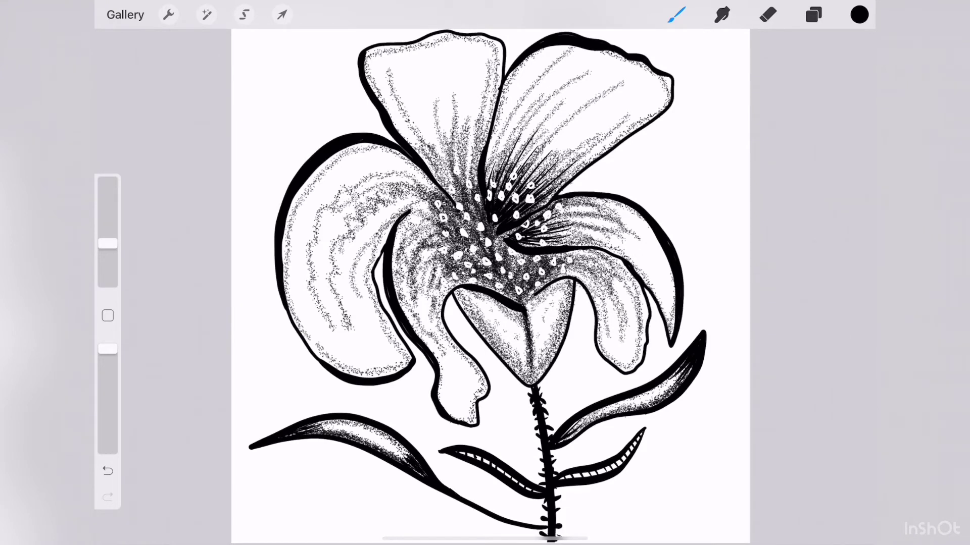
left_click_drag(430, 153, 465, 205)
left_click_drag(459, 159, 475, 228)
mouse_move(431, 167)
left_mouse_down()
mouse_move(468, 224)
mouse_move(458, 204)
left_mouse_up()
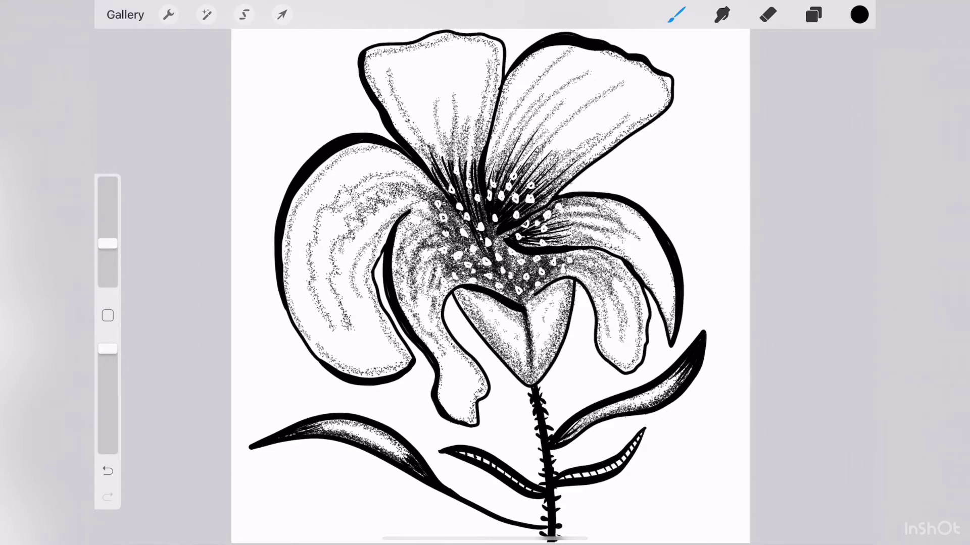
- Add short ink lines below the centre and radiating lines to its left
left_click_drag(457, 275, 470, 283)
left_click_drag(472, 280, 497, 284)
left_click_drag(419, 222, 482, 260)
mouse_move(431, 238)
left_mouse_down()
mouse_move(471, 273)
mouse_move(494, 275)
mouse_move(472, 246)
left_mouse_up()
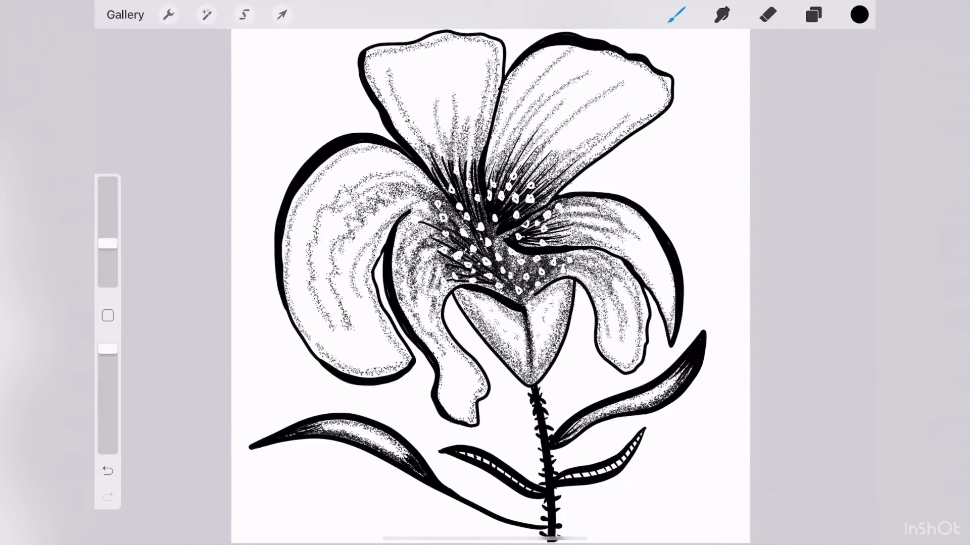
mouse_move(445, 212)
left_mouse_down()
mouse_move(491, 259)
mouse_move(482, 261)
left_mouse_up()
mouse_move(439, 243)
left_mouse_down()
mouse_move(487, 282)
mouse_move(454, 282)
mouse_move(445, 268)
left_mouse_up()
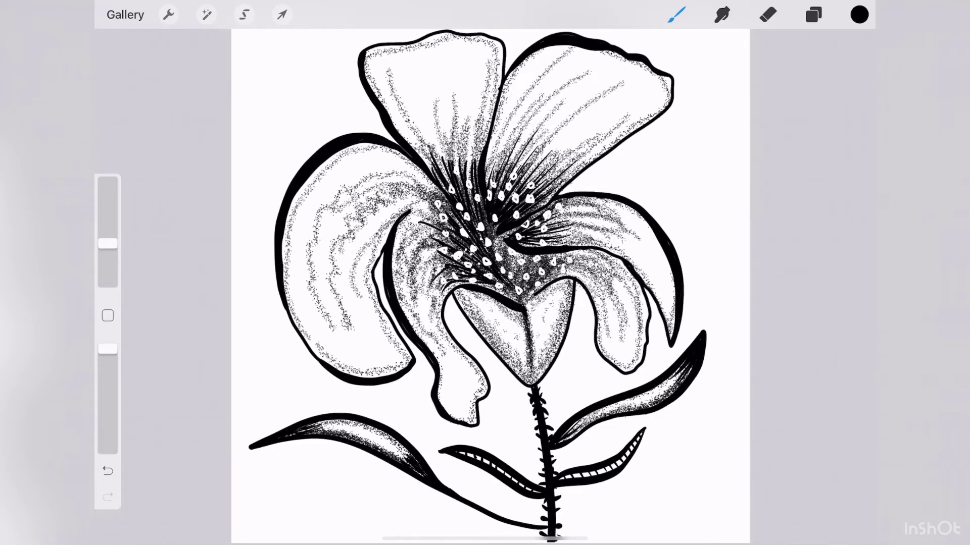
- Hatch the petal left of the flower centre and its inner edge, undoing stray strokes
key("ctrl+z")
left_click_drag(433, 247, 457, 237)
mouse_move(418, 268)
left_mouse_down()
mouse_move(429, 245)
mouse_move(413, 228)
left_mouse_up()
left_click_drag(403, 290, 408, 268)
left_click_drag(406, 313, 414, 295)
left_click_drag(421, 352, 440, 321)
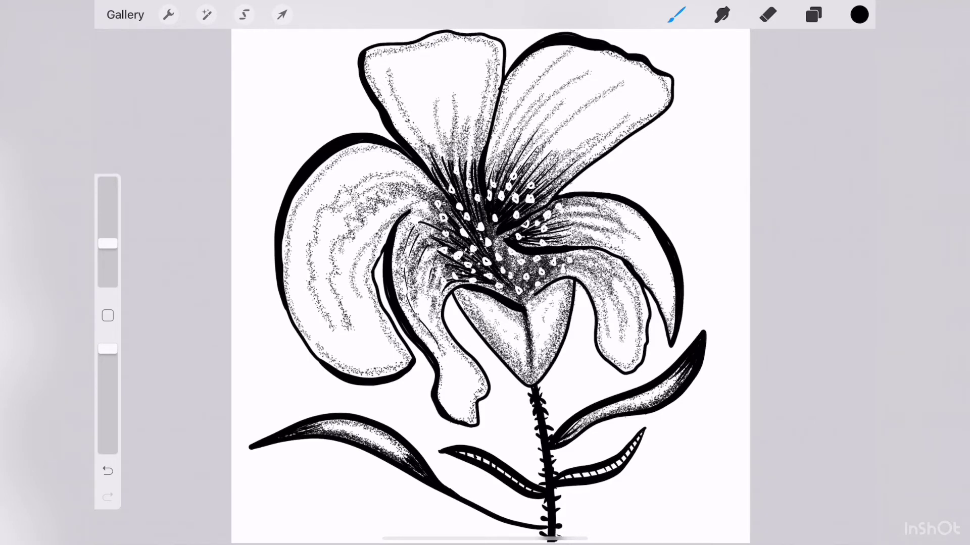
key("ctrl+z")
key("ctrl+z")
key("ctrl+z")
key("ctrl+z")
key("ctrl+z")
key("ctrl+z")
mouse_move(400, 278)
left_mouse_down()
mouse_move(399, 264)
mouse_move(411, 307)
mouse_move(439, 350)
mouse_move(445, 390)
left_mouse_up()
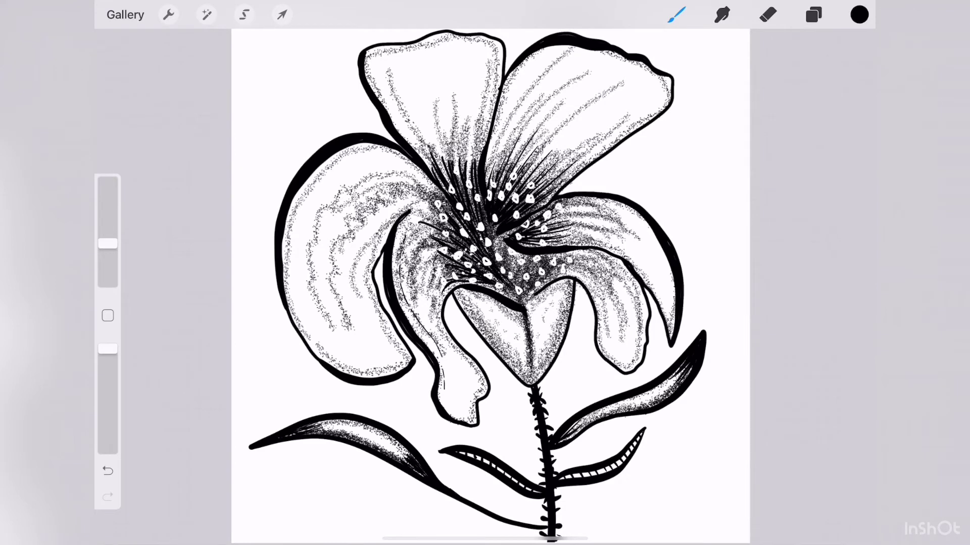
left_click_drag(427, 259, 472, 412)
left_click_drag(411, 255, 468, 411)
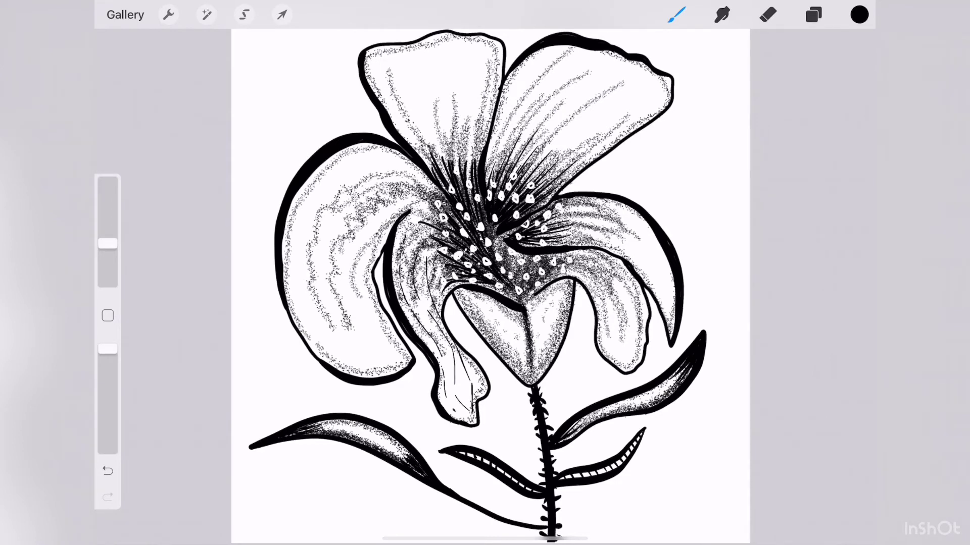
- Hatch the right petal and add long hatch lines across the upper-right petal
left_click_drag(575, 231, 657, 284)
left_click_drag(661, 292, 672, 317)
mouse_move(583, 209)
left_mouse_down()
mouse_move(623, 222)
mouse_move(670, 283)
mouse_move(673, 303)
left_mouse_up()
left_click_drag(583, 157, 665, 93)
left_click_drag(551, 152, 623, 79)
mouse_move(529, 140)
left_mouse_down()
mouse_move(596, 63)
mouse_move(558, 75)
mouse_move(584, 58)
left_mouse_up()
mouse_move(503, 126)
left_mouse_down()
mouse_move(507, 107)
mouse_move(563, 51)
left_mouse_up()
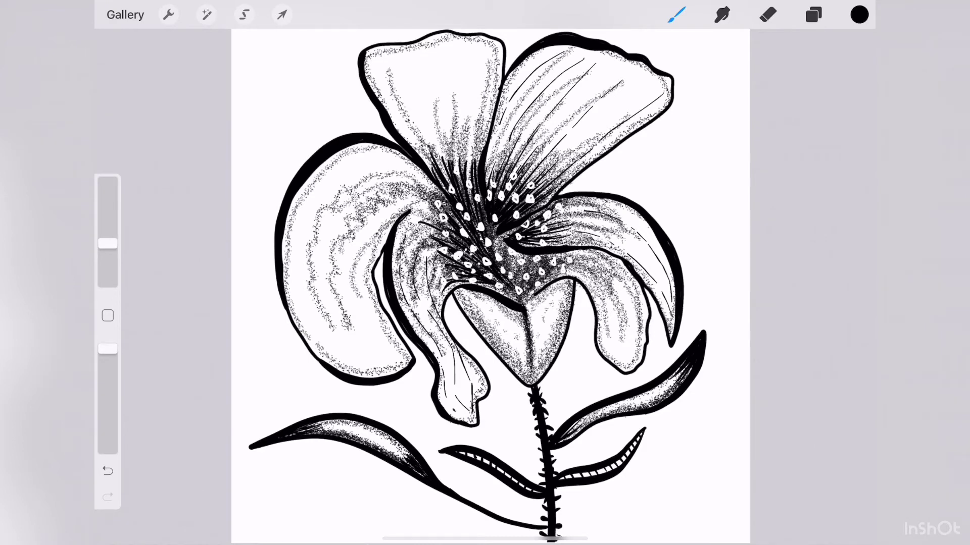
- Hatch along the left edge and across the top-left petal
left_click_drag(381, 79, 376, 63)
left_click_drag(401, 120, 387, 92)
left_click_drag(419, 145, 410, 130)
mouse_move(466, 150)
left_mouse_down()
mouse_move(474, 44)
mouse_move(431, 112)
mouse_move(425, 58)
mouse_move(458, 117)
mouse_move(445, 56)
left_mouse_up()
- Fill the large left petal with fine hatch lines
left_click_drag(393, 208, 421, 199)
mouse_move(368, 238)
left_mouse_down()
mouse_move(359, 298)
mouse_move(374, 325)
mouse_move(344, 232)
left_mouse_up()
left_click_drag(363, 219, 354, 207)
left_click_drag(423, 191, 358, 211)
left_click_drag(317, 277, 305, 300)
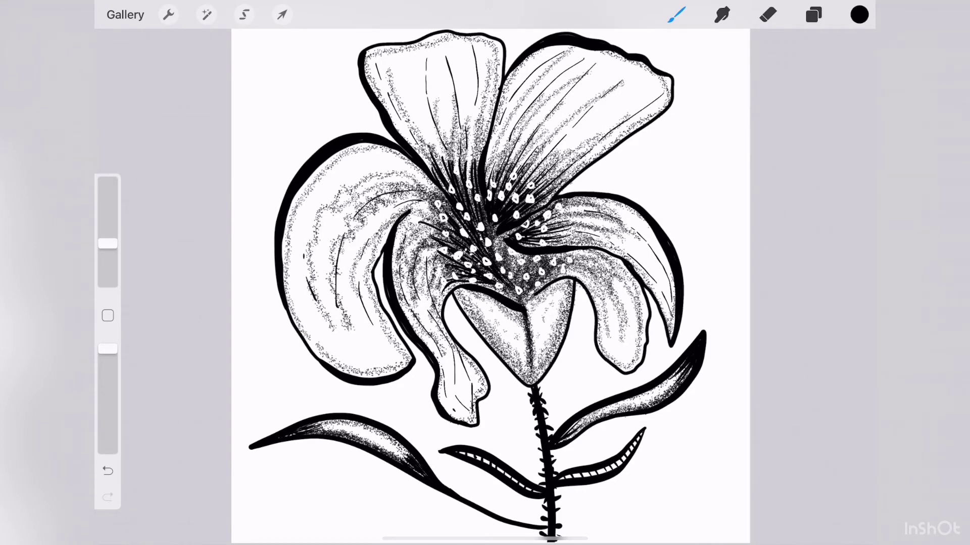
left_click_drag(335, 189, 304, 256)
left_click_drag(339, 185, 320, 206)
left_click_drag(375, 171, 357, 174)
left_click_drag(430, 172, 389, 184)
- Thicken the left petal's black outline, undoing one inner-edge stroke
mouse_move(284, 289)
left_mouse_down()
mouse_move(306, 180)
mouse_move(319, 167)
left_mouse_up()
left_click_drag(374, 147, 421, 176)
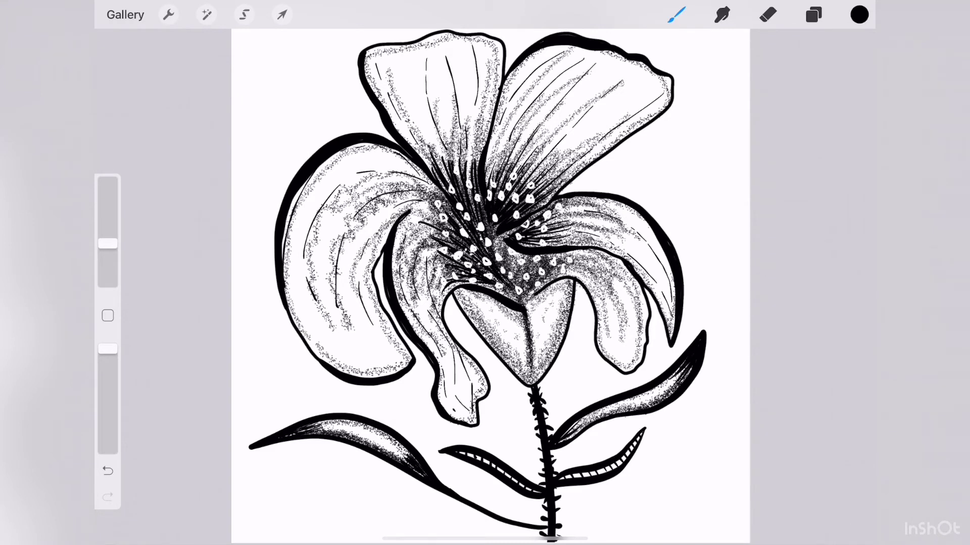
mouse_move(397, 218)
left_mouse_down()
mouse_move(441, 210)
mouse_move(468, 247)
mouse_move(417, 197)
left_mouse_up()
key("ctrl+z")
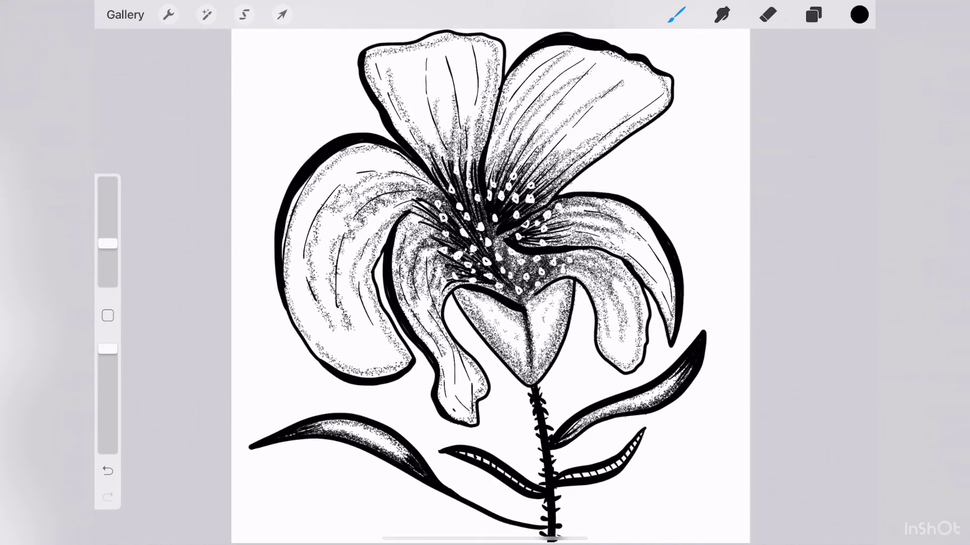
- Try hatching the left petal beside the flower centre, then undo it
left_click_drag(467, 232, 440, 206)
mouse_move(436, 201)
left_mouse_down()
mouse_move(419, 193)
mouse_move(426, 185)
left_mouse_up()
mouse_move(447, 217)
left_mouse_down()
mouse_move(424, 187)
mouse_move(402, 206)
mouse_move(404, 192)
left_mouse_up()
left_click_drag(429, 194, 417, 184)
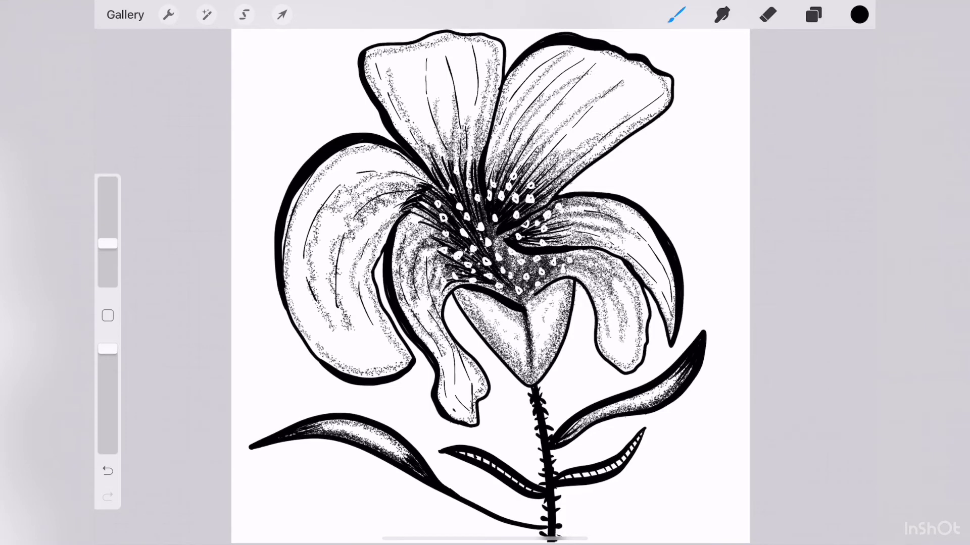
key("ctrl+z")
key("ctrl+z")
key("ctrl+z")
key("ctrl+z")
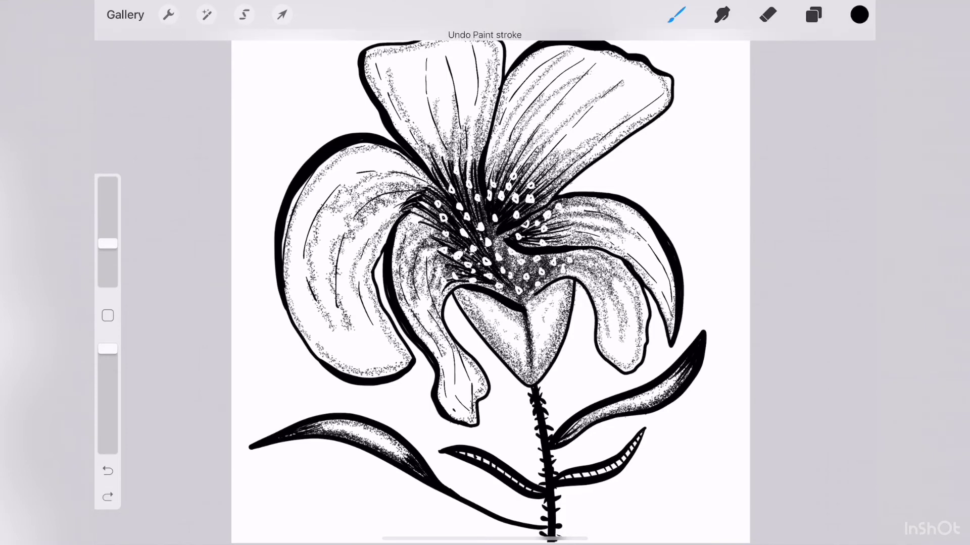
key("ctrl+z")
key("ctrl+z")
key("ctrl+z")
key("ctrl+z")
key("ctrl+z")
key("ctrl+z")
key("ctrl+z")
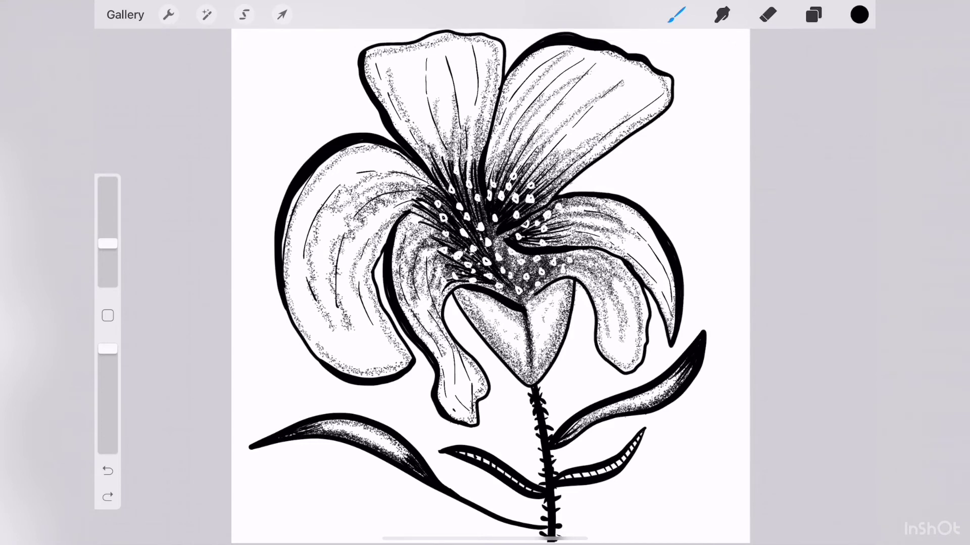
- Darken the flower centre with short hatch lines and view the lily full screen
mouse_move(500, 250)
left_mouse_down()
mouse_move(538, 266)
mouse_move(560, 292)
mouse_move(508, 254)
mouse_move(552, 260)
mouse_move(542, 287)
mouse_move(523, 261)
left_mouse_up()
key("ctrl+z")
key("ctrl+z")
left_click_drag(524, 261, 561, 257)
mouse_move(495, 248)
left_mouse_down()
mouse_move(552, 267)
mouse_move(524, 278)
left_mouse_up()
left_click_drag(537, 280, 557, 272)
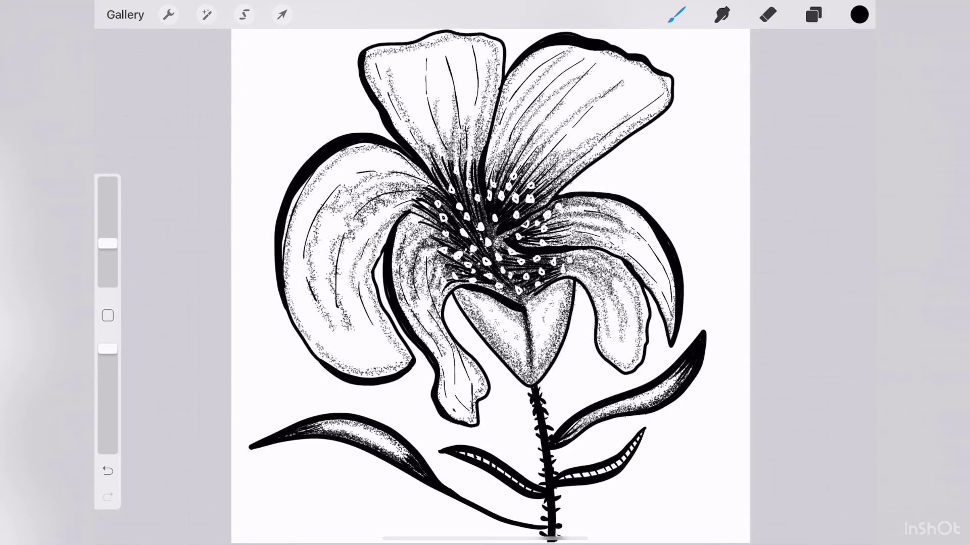
key("ctrl+0")
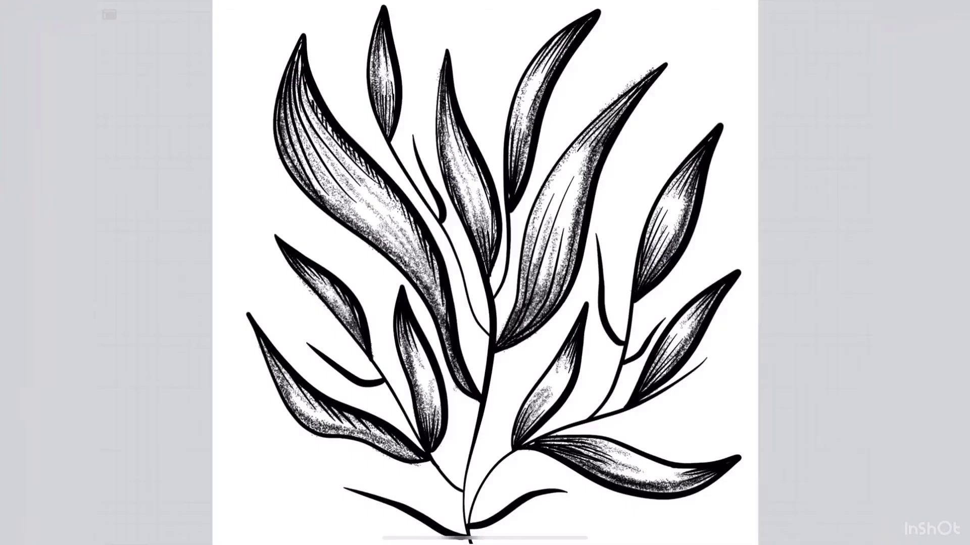
- Draw the stem with its first leaf and two upper leaves
mouse_move(479, 525)
left_mouse_down()
mouse_move(497, 341)
mouse_move(457, 86)
left_mouse_up()
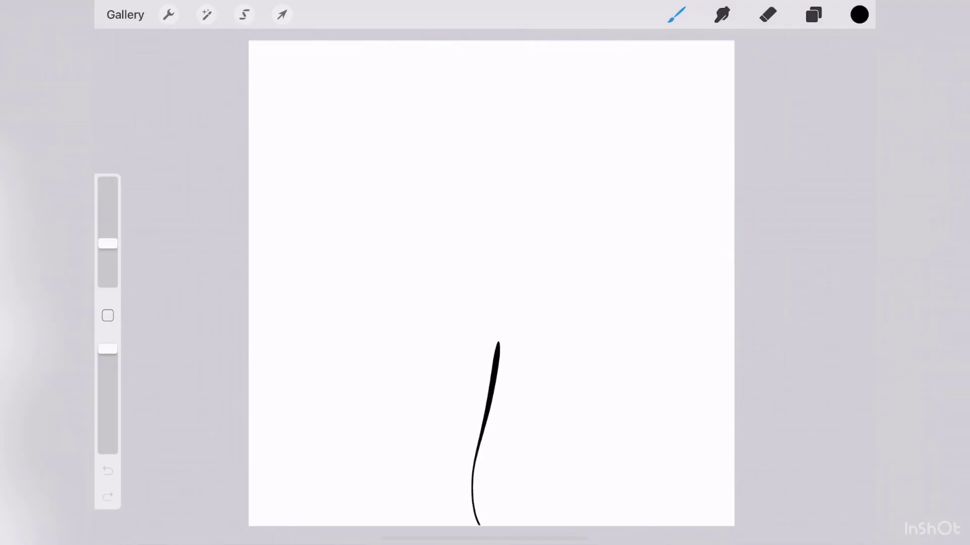
mouse_move(457, 86)
left_mouse_down()
mouse_move(489, 190)
mouse_move(494, 288)
left_mouse_up()
mouse_move(500, 354)
left_mouse_down()
mouse_move(652, 99)
mouse_move(500, 354)
left_mouse_up()
mouse_move(488, 396)
left_mouse_down()
mouse_move(296, 147)
mouse_move(329, 72)
left_mouse_up()
mouse_move(329, 72)
left_mouse_down()
mouse_move(462, 319)
mouse_move(488, 397)
left_mouse_up()
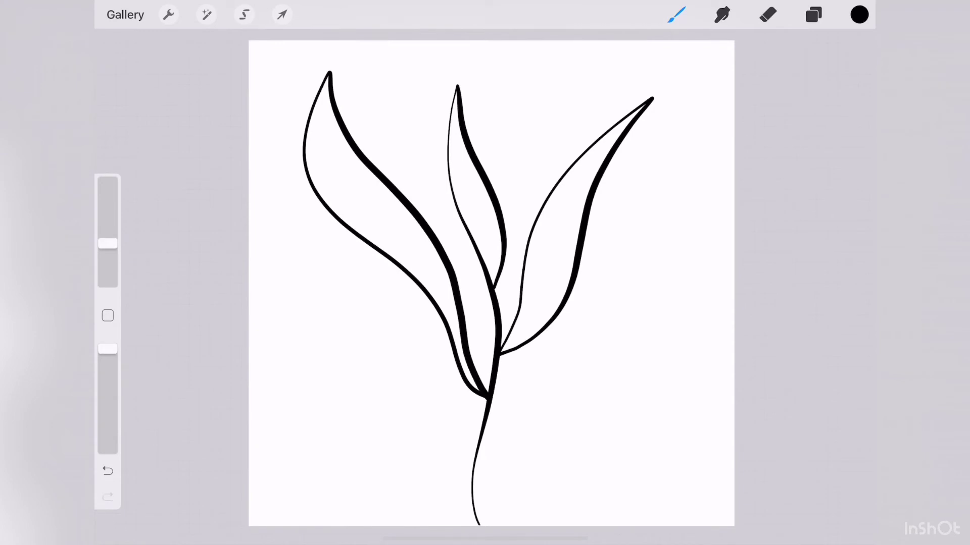
- Add small and large left leaves and extend a narrow leaf and branch to the right
mouse_move(472, 477)
left_mouse_down()
mouse_move(305, 251)
mouse_move(335, 277)
mouse_move(389, 361)
left_mouse_up()
mouse_move(442, 449)
left_mouse_down()
mouse_move(301, 374)
mouse_move(280, 320)
left_mouse_up()
mouse_move(280, 320)
left_mouse_down()
mouse_move(440, 449)
mouse_move(417, 296)
left_mouse_up()
mouse_move(417, 296)
left_mouse_down()
mouse_move(456, 409)
mouse_move(444, 445)
left_mouse_up()
mouse_move(477, 523)
left_mouse_down()
mouse_move(541, 423)
mouse_move(689, 360)
left_mouse_up()
mouse_move(584, 415)
left_mouse_down()
mouse_move(634, 236)
mouse_move(702, 152)
left_mouse_up()
left_click_drag(702, 152, 624, 308)
- Add two right-branch leaves, a lower-middle leaf and a tall top leaf, undoing one stray stroke
left_click_drag(617, 404, 717, 283)
left_click_drag(717, 284, 621, 401)
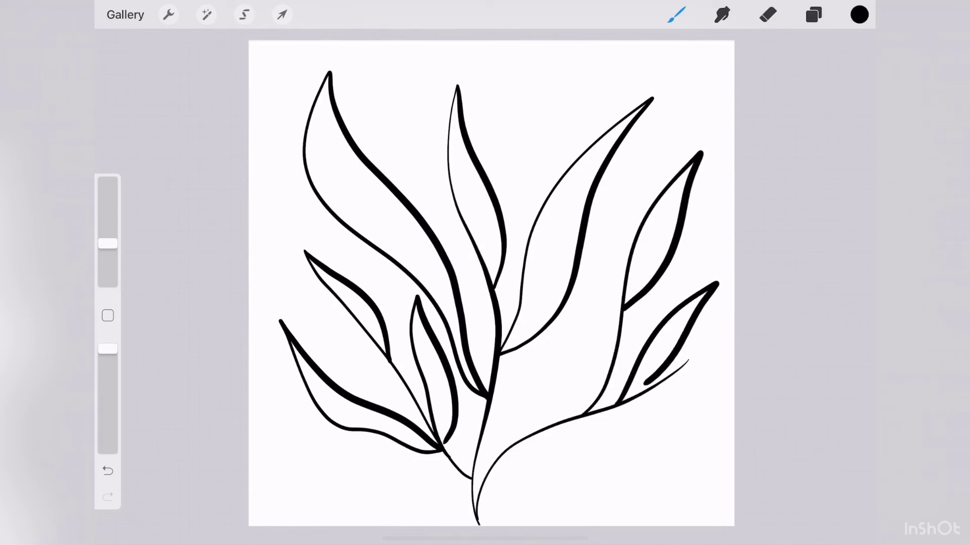
mouse_move(523, 440)
left_mouse_down()
mouse_move(717, 449)
mouse_move(536, 430)
mouse_move(553, 364)
mouse_move(582, 311)
left_mouse_up()
left_click_drag(582, 311, 515, 443)
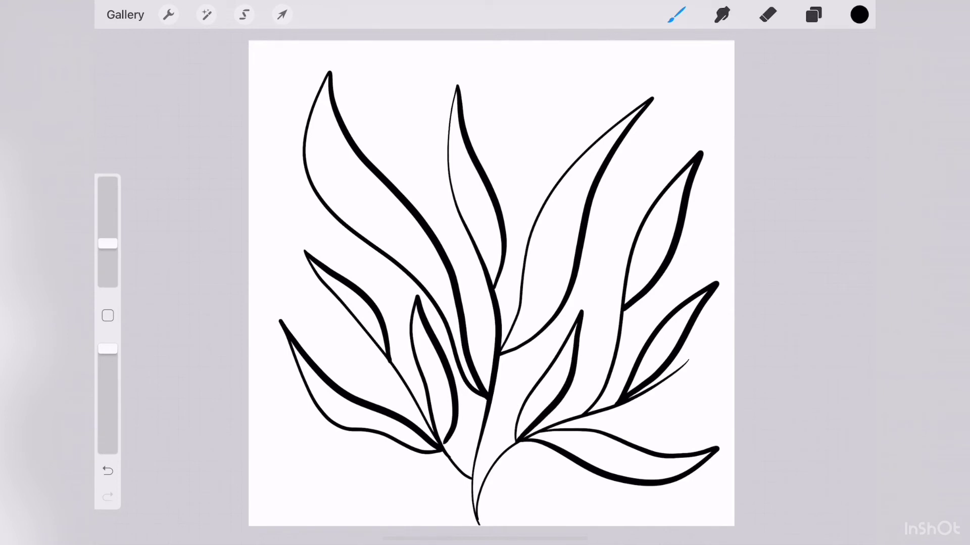
mouse_move(500, 306)
left_mouse_down()
mouse_move(593, 50)
mouse_move(513, 229)
left_mouse_up()
mouse_move(493, 329)
left_mouse_down()
mouse_move(435, 56)
mouse_move(425, 172)
mouse_move(401, 47)
mouse_move(407, 166)
left_mouse_up()
key("ctrl+z")
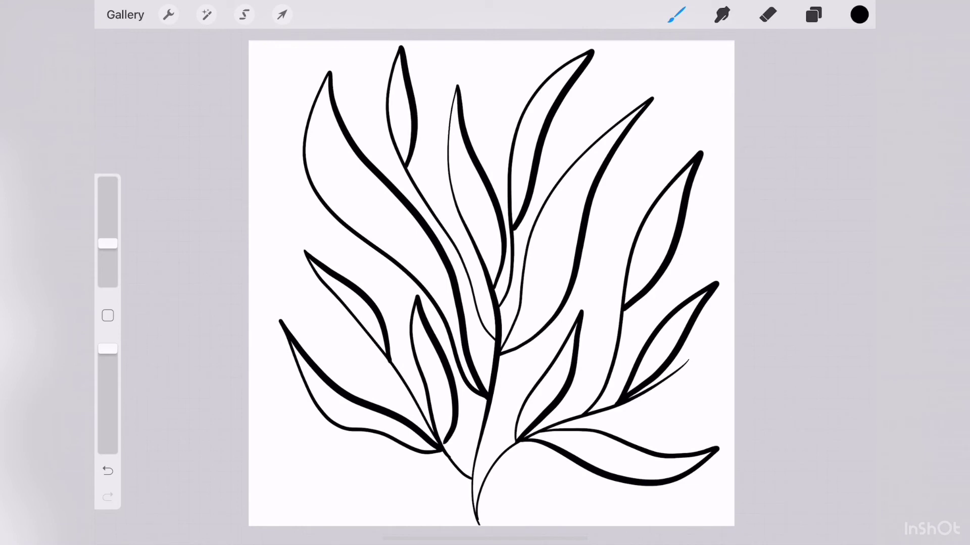
- Add curves at the stem base, a right-centre leaf, a small leaf and hatch the top leaf
mouse_move(475, 520)
left_mouse_down()
mouse_move(367, 476)
mouse_move(519, 488)
mouse_move(564, 479)
left_mouse_up()
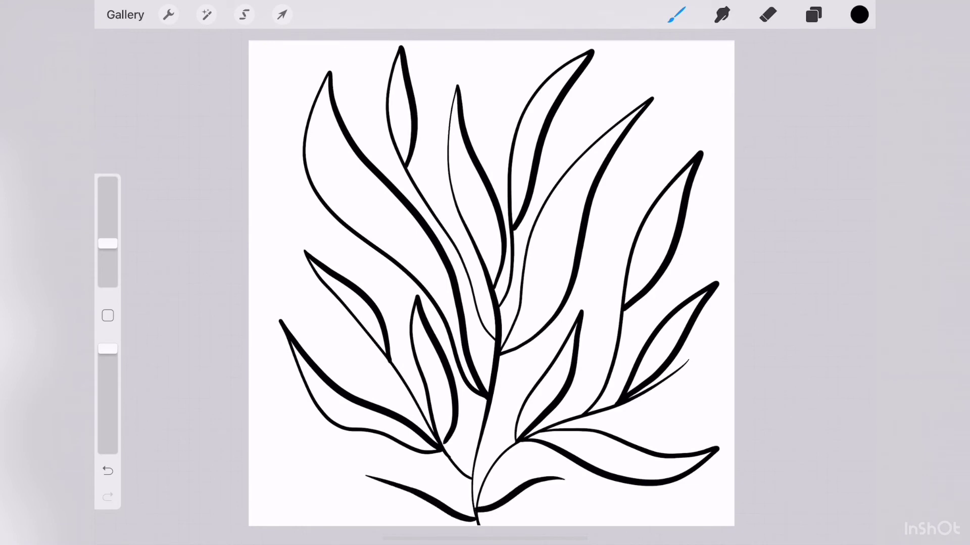
mouse_move(614, 347)
left_mouse_down()
mouse_move(591, 249)
mouse_move(651, 326)
left_mouse_up()
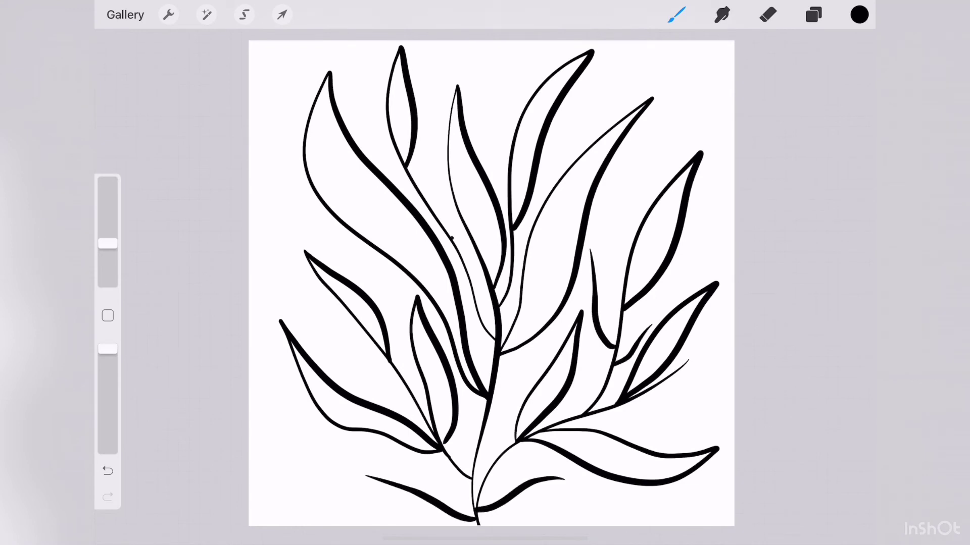
left_click_drag(428, 161, 454, 236)
left_click_drag(332, 348, 401, 381)
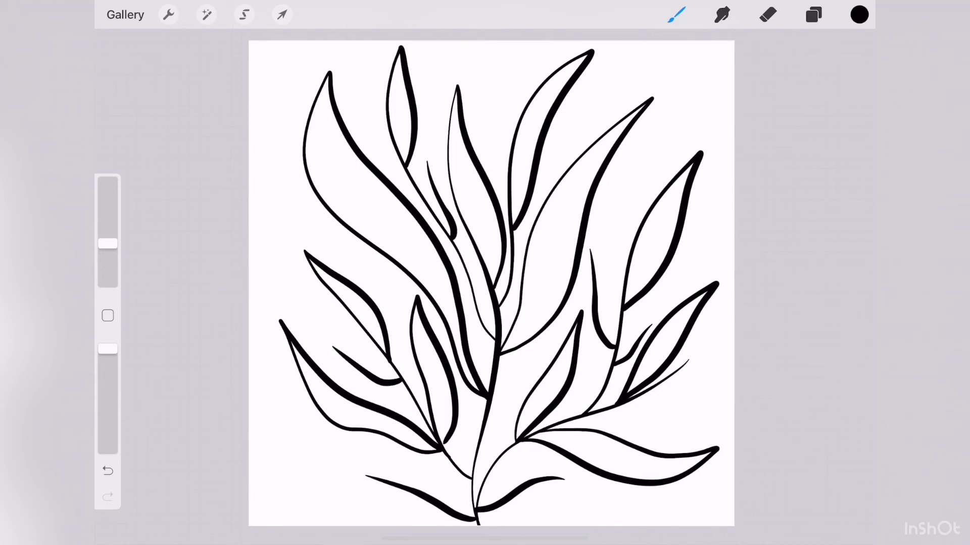
mouse_move(400, 53)
left_mouse_down()
mouse_move(394, 101)
mouse_move(404, 104)
mouse_move(400, 159)
mouse_move(408, 162)
left_mouse_up()
- Hatch the top bud, the next leaf tip and the central leaf's inner right edge
left_click_drag(392, 116, 394, 139)
left_click_drag(403, 116, 410, 144)
mouse_move(453, 93)
left_mouse_down()
mouse_move(456, 143)
mouse_move(472, 177)
left_mouse_up()
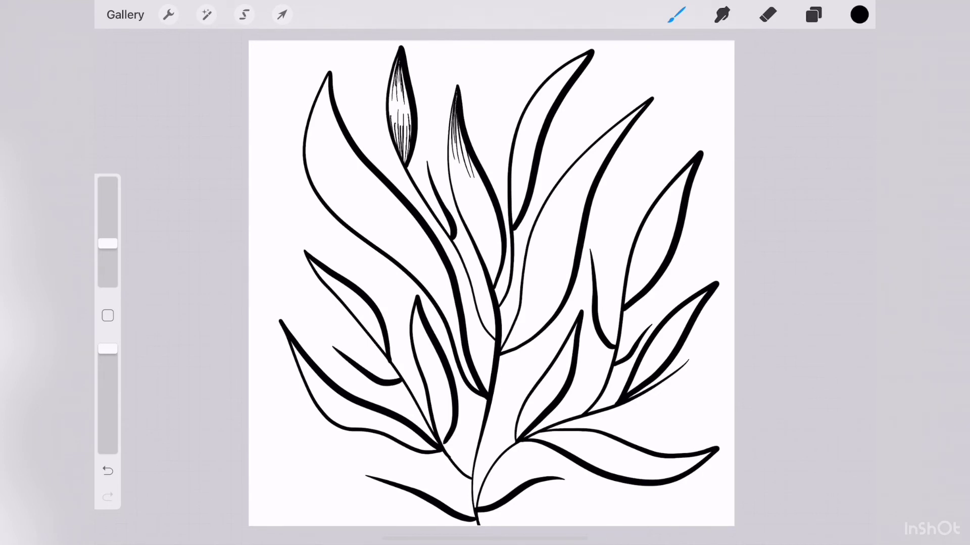
left_click_drag(461, 130, 480, 189)
left_click_drag(476, 172, 500, 275)
left_click_drag(477, 242, 494, 284)
left_click_drag(469, 220, 483, 259)
left_click_drag(496, 249, 498, 267)
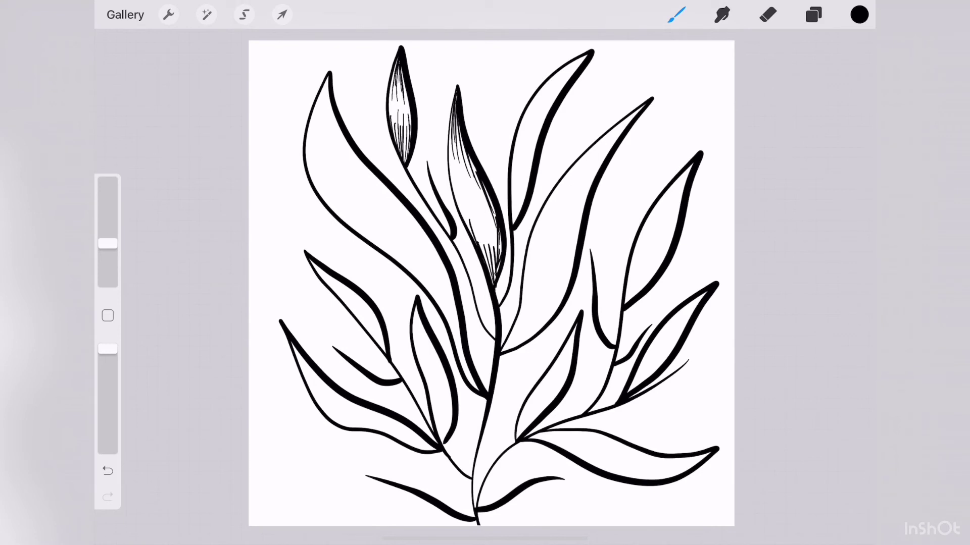
- Add more hatching inside the central leaf, undoing a stray stroke
left_click_drag(460, 206, 474, 238)
left_click_drag(453, 185, 465, 221)
left_click_drag(450, 156, 458, 203)
left_click_drag(513, 186, 519, 219)
key("ctrl+z")
- Hatch inside the upper narrow leaf and the upper-right leaf
left_click_drag(525, 185, 513, 224)
left_click_drag(516, 154, 515, 214)
left_click_drag(581, 57, 529, 146)
left_click_drag(553, 98, 545, 117)
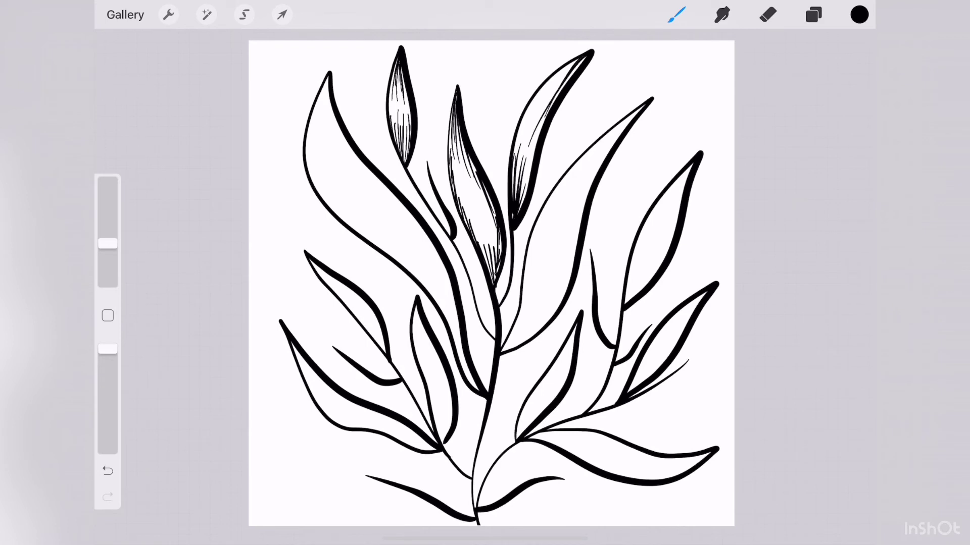
mouse_move(578, 59)
left_mouse_down()
mouse_move(543, 113)
mouse_move(558, 95)
left_mouse_up()
left_click_drag(549, 81, 530, 113)
- Fill the central-right leaf with long fine hatch strokes, undoing trial strokes
left_click_drag(570, 198, 502, 351)
left_click_drag(529, 277, 503, 348)
left_click_drag(552, 215, 527, 300)
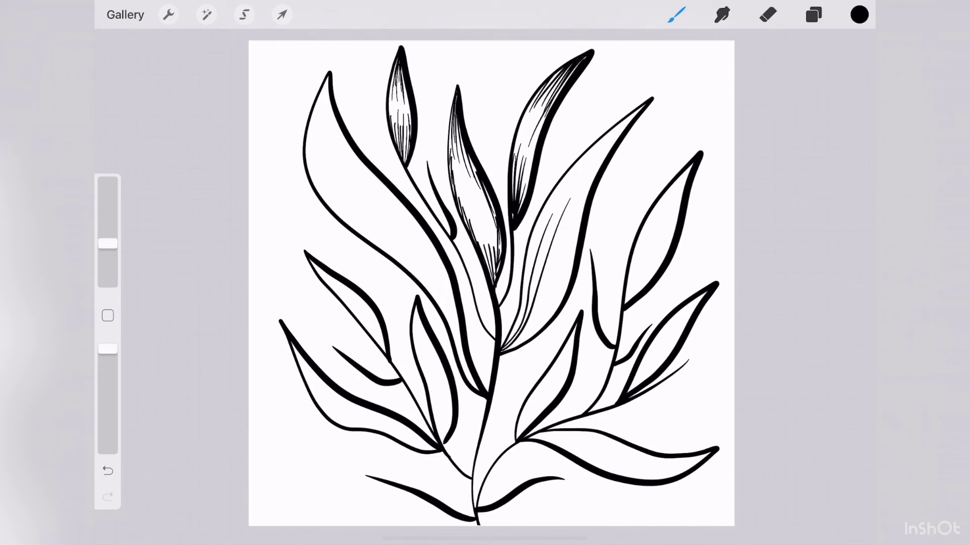
left_click_drag(573, 231, 505, 348)
key("ctrl+z")
left_click_drag(552, 298, 509, 346)
mouse_move(562, 245)
left_mouse_down()
mouse_move(541, 315)
mouse_move(501, 352)
left_mouse_up()
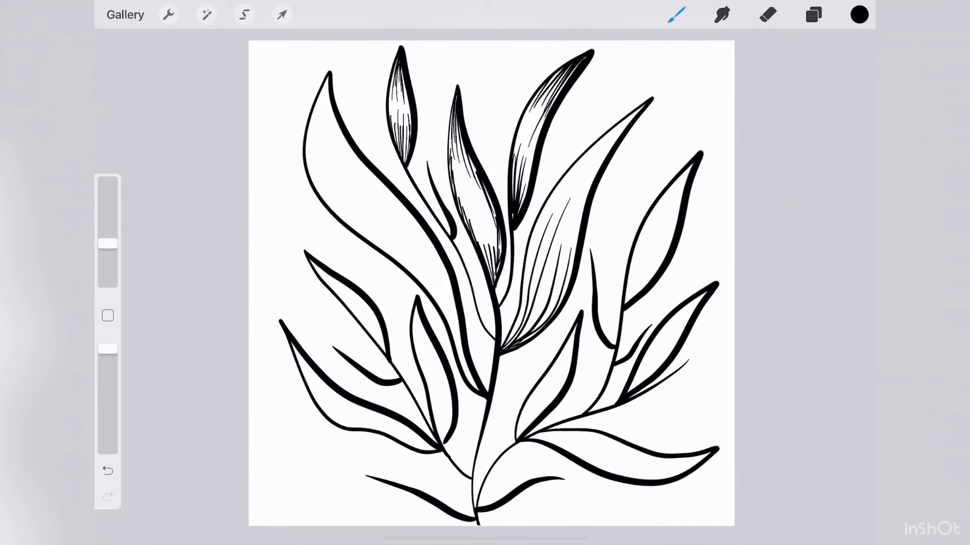
left_click_drag(543, 307, 505, 346)
key("ctrl+z")
key("ctrl+z")
- Hatch the upper-right leaf and the right leaf from base to tip
mouse_move(621, 128)
left_mouse_down()
mouse_move(573, 177)
mouse_move(584, 177)
left_mouse_up()
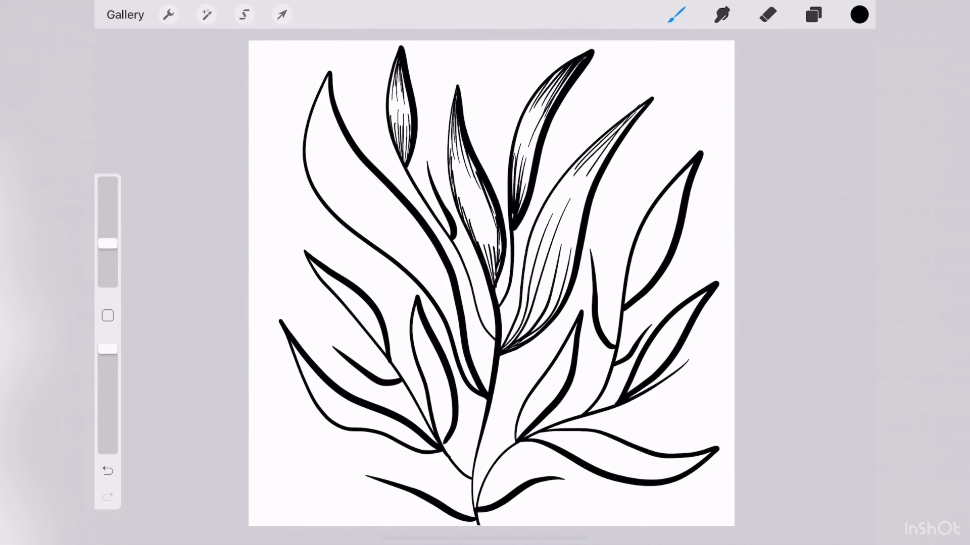
left_click_drag(639, 109, 594, 177)
mouse_move(644, 106)
left_mouse_down()
mouse_move(584, 171)
mouse_move(597, 173)
left_mouse_up()
left_click_drag(623, 130, 595, 172)
left_click_drag(628, 124, 612, 145)
left_click_drag(653, 242, 626, 302)
left_click_drag(649, 225, 631, 276)
mouse_move(690, 165)
left_mouse_down()
mouse_move(654, 214)
mouse_move(662, 218)
left_mouse_up()
mouse_move(690, 166)
left_mouse_down()
mouse_move(659, 201)
mouse_move(674, 223)
left_mouse_up()
- Hatch the lower-right leaf and the base and tip of the bottom-right leaf
left_click_drag(666, 344, 627, 392)
left_click_drag(661, 339, 630, 392)
left_click_drag(665, 356, 632, 390)
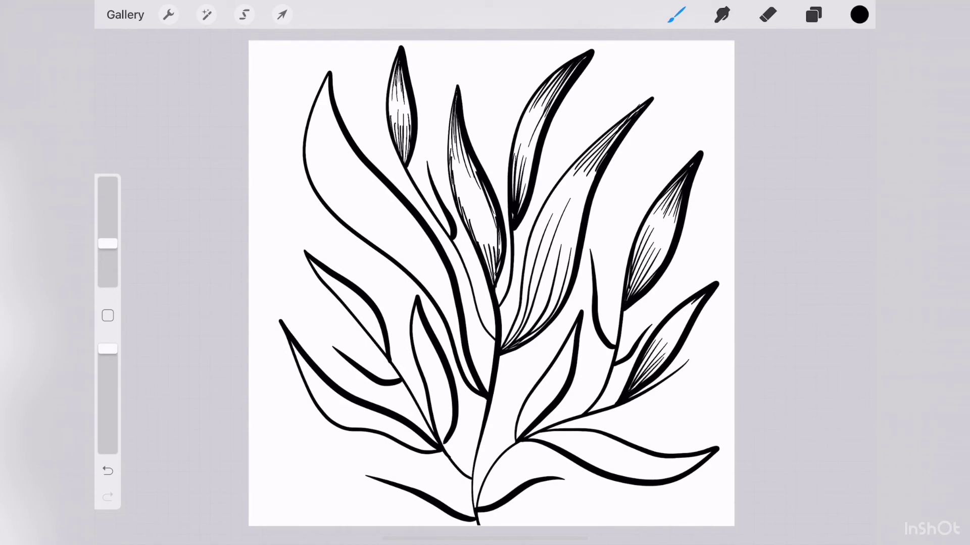
mouse_move(701, 297)
left_mouse_down()
mouse_move(673, 326)
mouse_move(680, 314)
left_mouse_up()
mouse_move(528, 441)
left_mouse_down()
mouse_move(595, 441)
mouse_move(585, 436)
left_mouse_up()
mouse_move(538, 439)
left_mouse_down()
mouse_move(594, 457)
mouse_move(697, 460)
left_mouse_up()
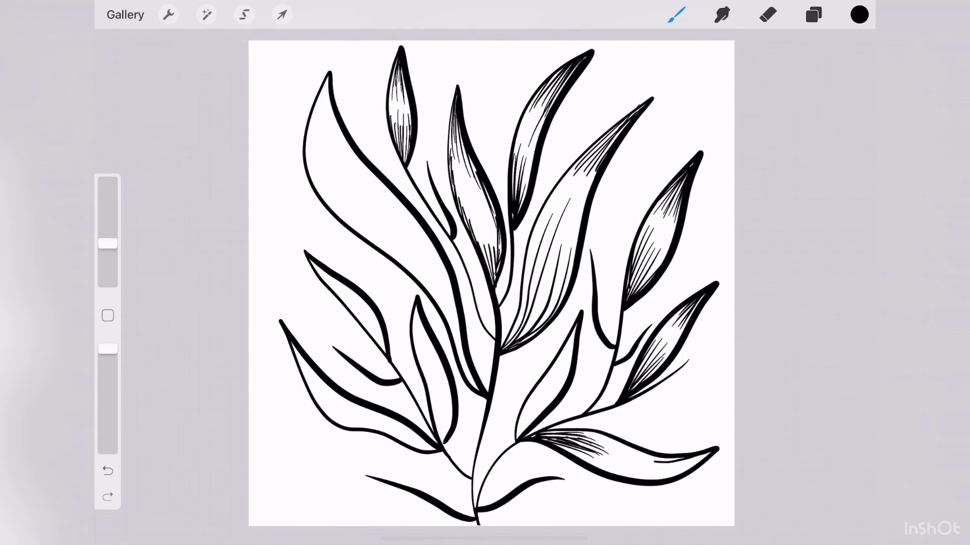
key("ctrl+z")
key("ctrl+z")
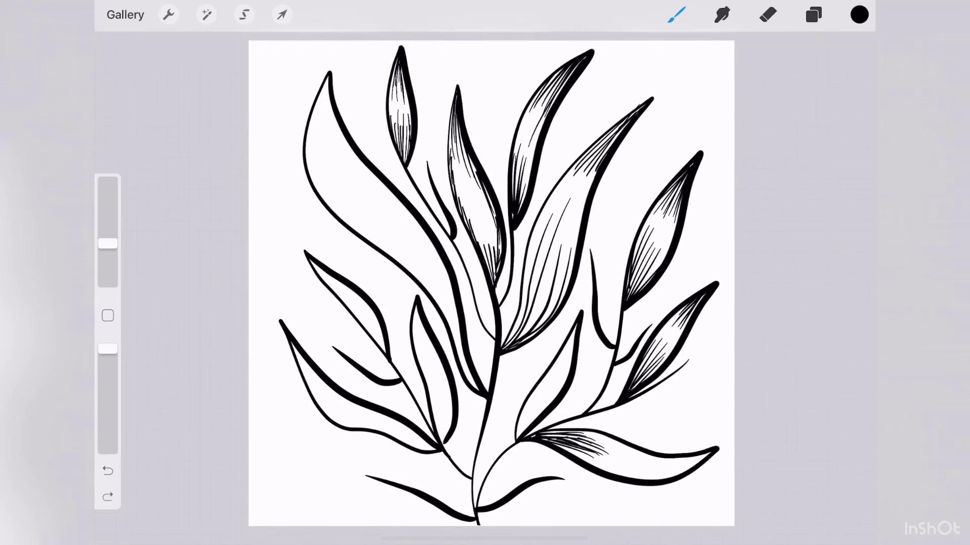
left_click_drag(709, 452, 664, 470)
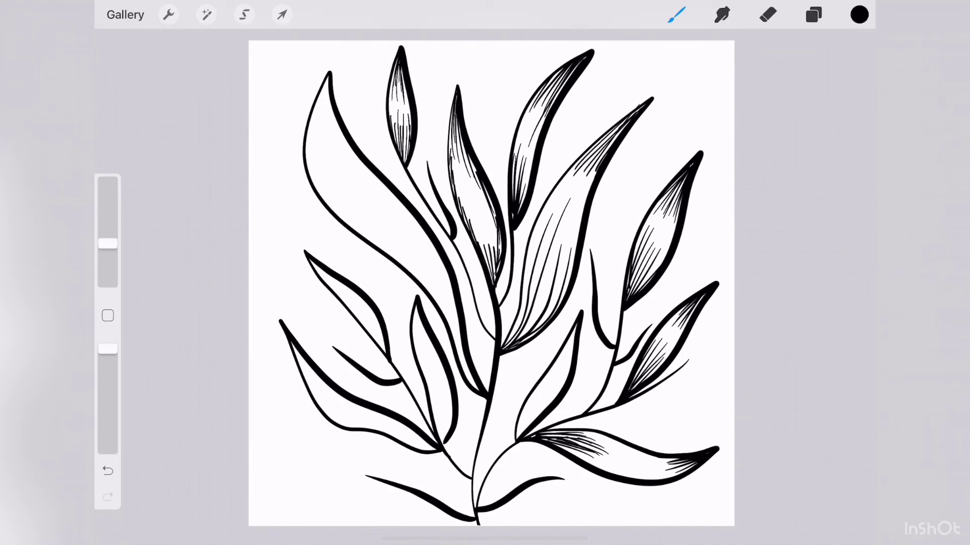
- Hatch inside the two left leaves and the lower-left leaf
left_click_drag(415, 305, 418, 342)
mouse_move(417, 309)
left_mouse_down()
mouse_move(429, 353)
mouse_move(422, 348)
left_mouse_up()
left_click_drag(310, 260, 351, 294)
left_click_drag(353, 290, 385, 354)
left_click_drag(294, 347, 342, 407)
left_click_drag(334, 392, 390, 427)
left_click_drag(402, 424, 434, 450)
- Hatch inside the large top-left leaf, undoing several trial strokes
mouse_move(327, 80)
left_mouse_down()
mouse_move(342, 203)
mouse_move(349, 177)
mouse_move(340, 219)
left_mouse_up()
key("ctrl+z")
left_click_drag(309, 96, 363, 235)
key("ctrl+z")
key("ctrl+z")
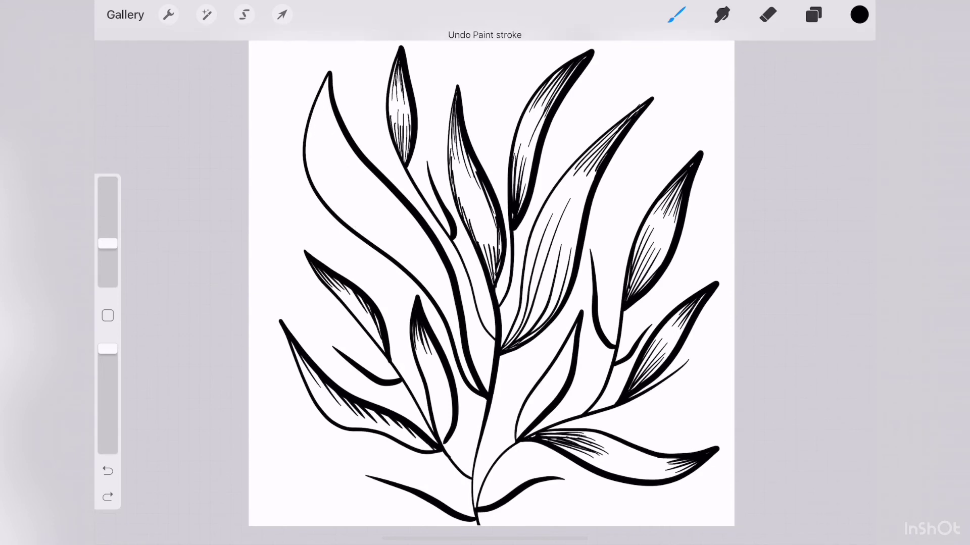
mouse_move(319, 80)
left_mouse_down()
mouse_move(376, 222)
mouse_move(397, 205)
left_mouse_up()
left_click_drag(312, 78, 353, 230)
mouse_move(316, 94)
left_mouse_down()
mouse_move(353, 216)
mouse_move(354, 194)
mouse_move(379, 204)
left_mouse_up()
key("ctrl+z")
left_click_drag(333, 120, 377, 182)
mouse_move(308, 106)
left_mouse_down()
mouse_move(337, 213)
mouse_move(327, 139)
left_mouse_up()
- Add a short stroke to the top-left leaf and hatch the leaf edge along the stem
left_click_drag(430, 283, 461, 347)
key("ctrl+z")
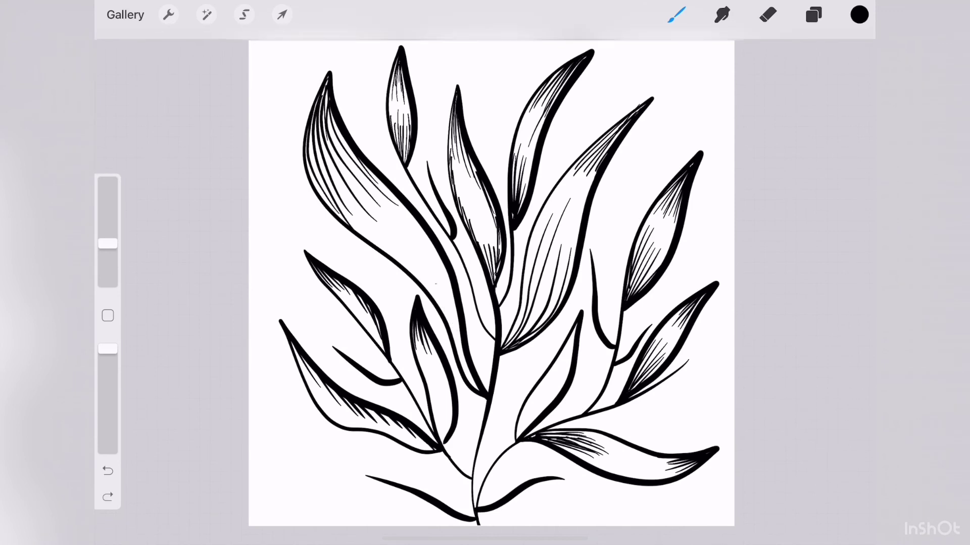
left_click_drag(353, 191, 361, 203)
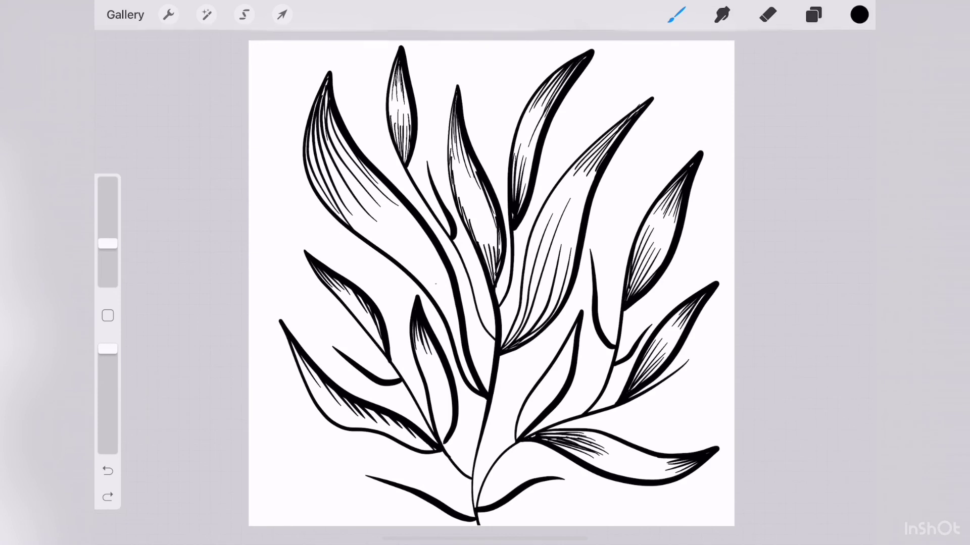
left_click_drag(407, 210, 437, 266)
left_click_drag(434, 248, 453, 314)
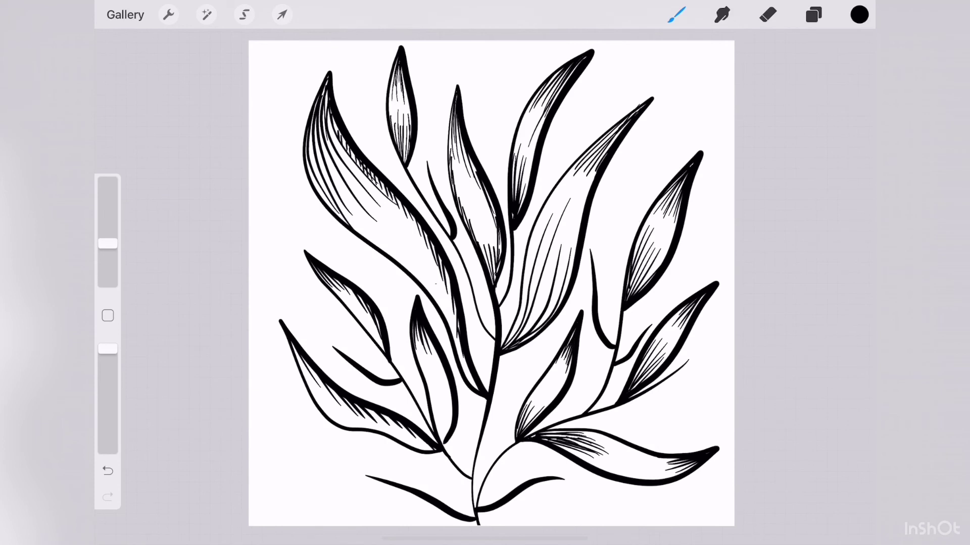
- Finish hatching the lower leaf, then stipple grainy shading inside the upper-left leaf with a smaller brush
left_click_drag(439, 404, 446, 444)
left_click_drag(108, 244, 108, 265)
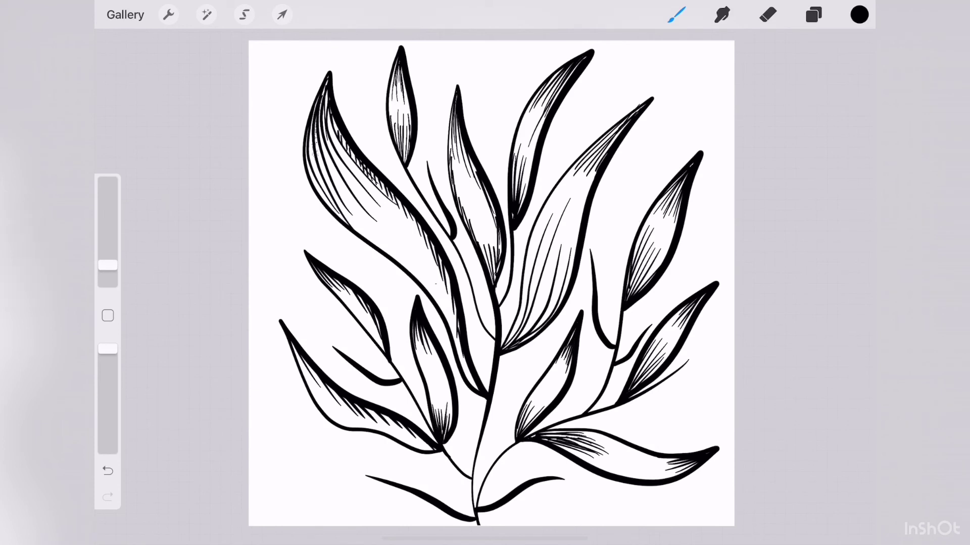
mouse_move(316, 123)
left_mouse_down()
mouse_move(348, 222)
mouse_move(399, 253)
left_mouse_up()
mouse_move(326, 96)
left_mouse_down()
mouse_move(416, 224)
mouse_move(470, 384)
left_mouse_up()
mouse_move(338, 131)
left_mouse_down()
mouse_move(414, 222)
mouse_move(457, 354)
left_mouse_up()
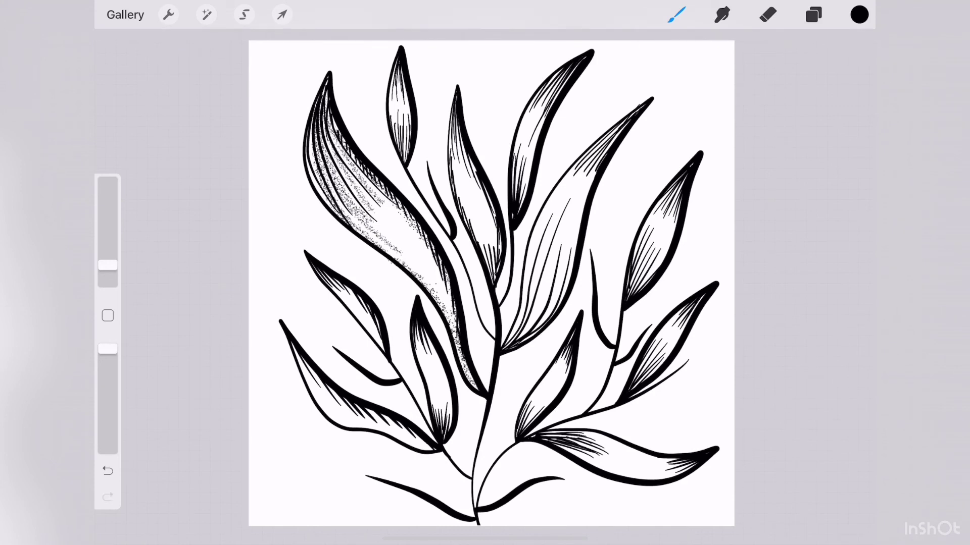
- Stipple shading into the top narrow leaf, redoing one unsatisfying pass
left_click_drag(404, 237, 452, 321)
left_click_drag(419, 252, 450, 305)
key("ctrl+z")
key("ctrl+z")
left_click_drag(399, 110, 407, 159)
mouse_move(394, 66)
left_mouse_down()
mouse_move(404, 131)
mouse_move(498, 281)
left_mouse_up()
- Stipple the tall middle leaf, upper-right narrow leaf, and the large central leaf's left edge and tip
left_click_drag(452, 122, 494, 256)
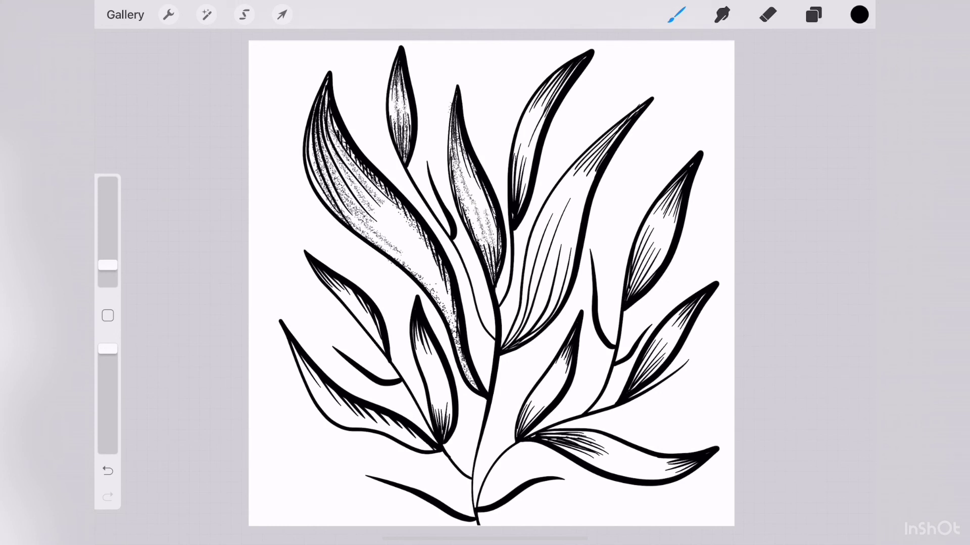
left_click_drag(482, 152, 472, 202)
left_click_drag(561, 71, 521, 197)
left_click_drag(524, 142, 514, 197)
left_click_drag(571, 172, 508, 346)
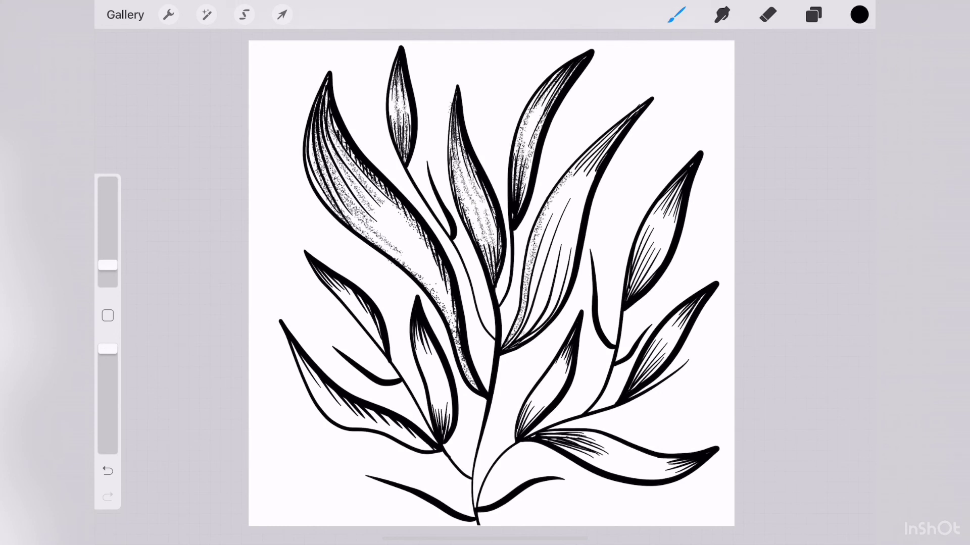
left_click_drag(638, 104, 560, 293)
left_click_drag(548, 237, 523, 338)
left_click_drag(621, 116, 575, 194)
- Stipple the right, upper-right and lower-right leaves and the bottom-right leaf's base
left_click_drag(647, 227, 631, 293)
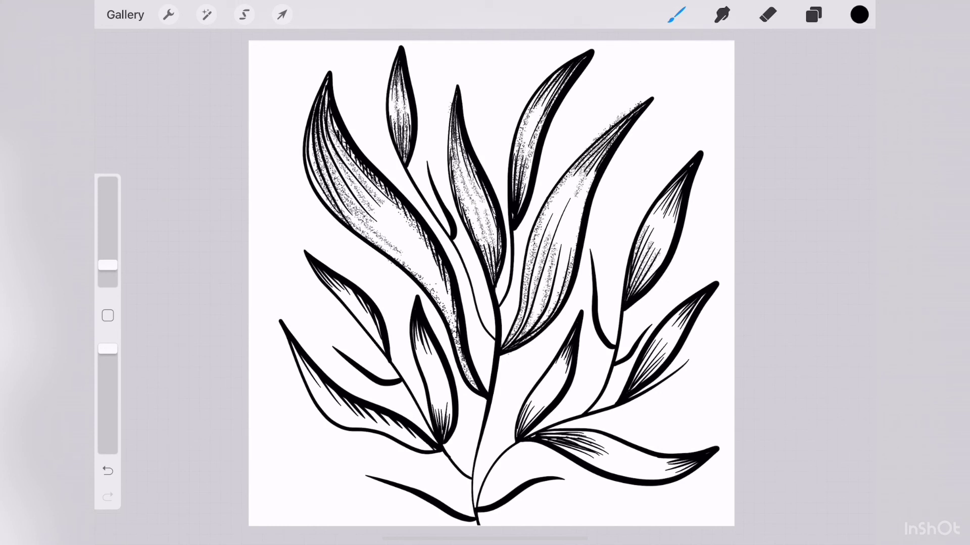
left_click_drag(682, 181, 659, 218)
left_click_drag(657, 343, 636, 384)
left_click_drag(692, 305, 667, 346)
left_click_drag(548, 429, 626, 459)
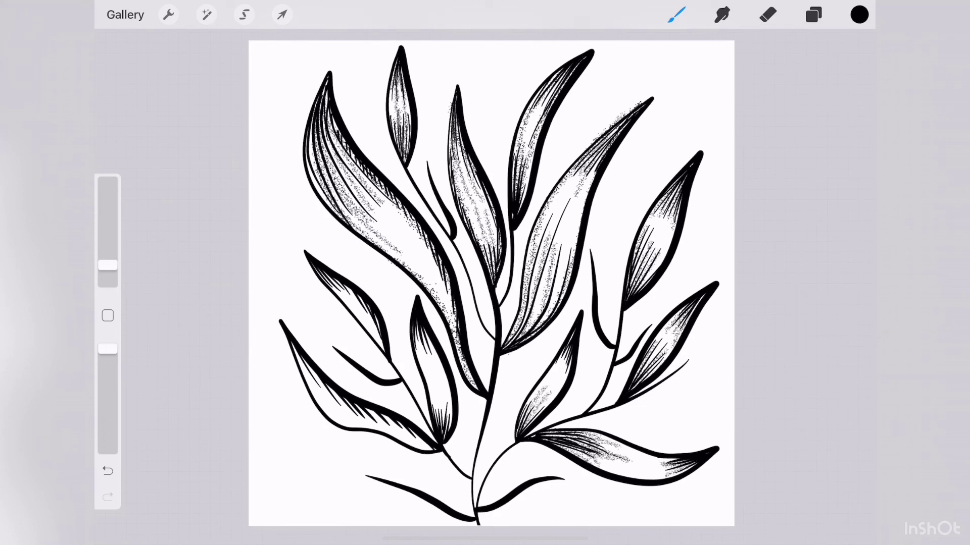
- Stipple the lower-middle, left and lower-left leaves plus the upper-left leaf's tip
left_click_drag(571, 333, 560, 371)
left_click_drag(432, 387, 447, 430)
left_click_drag(419, 326, 434, 371)
left_click_drag(329, 285, 366, 311)
left_click_drag(354, 293, 379, 338)
left_click_drag(308, 366, 348, 406)
left_click_drag(371, 411, 429, 450)
left_click_drag(318, 402, 389, 434)
left_click_drag(295, 351, 343, 406)
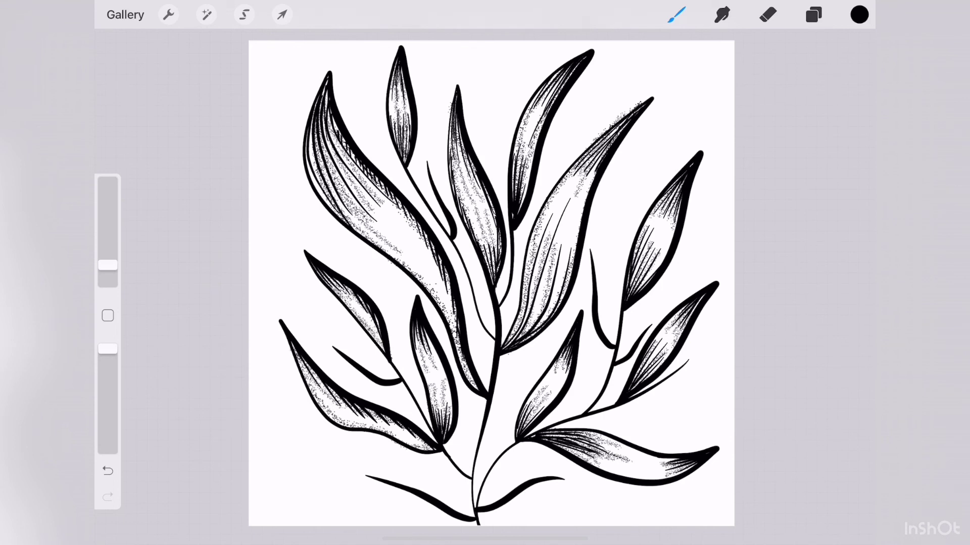
- Stipple the bottom-right leaf's lower edge and deepen shading in the right-side leaves
left_click_drag(556, 444, 687, 479)
left_click_drag(597, 461, 678, 479)
mouse_move(649, 375)
left_mouse_down()
mouse_move(684, 329)
mouse_move(667, 351)
left_mouse_up()
left_click_drag(664, 252, 639, 288)
left_click_drag(682, 185, 651, 275)
left_click_drag(670, 238, 631, 295)
- Darken the central leaf's edges and stipple the upper-middle and left-centre leaves
left_click_drag(571, 268, 535, 331)
left_click_drag(581, 207, 558, 296)
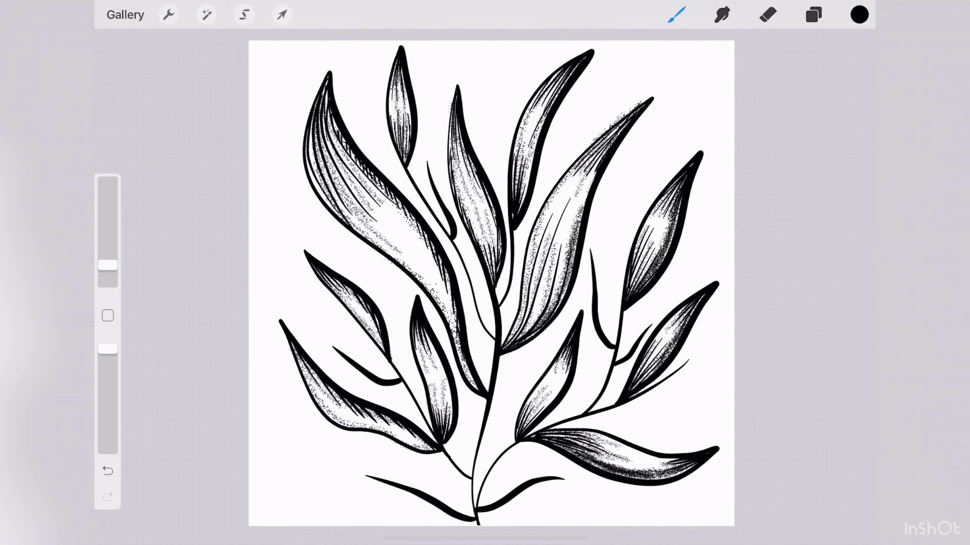
left_click_drag(593, 169, 568, 250)
left_click_drag(605, 152, 543, 318)
left_click_drag(534, 147, 521, 202)
left_click_drag(548, 110, 527, 173)
left_click_drag(470, 144, 492, 277)
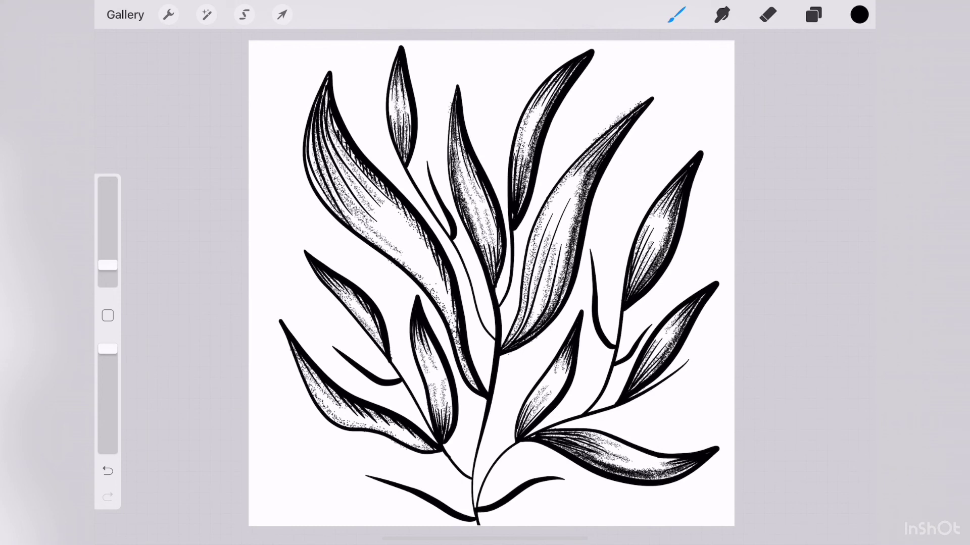
- Deepen stippling in the upper leaves, the upper-left leaf's lower edge and the lower-left leaves
left_click_drag(457, 115, 450, 152)
left_click_drag(400, 148, 395, 71)
mouse_move(306, 124)
left_mouse_down()
mouse_move(315, 184)
mouse_move(450, 315)
mouse_move(462, 361)
left_mouse_up()
left_click_drag(422, 344, 439, 424)
left_click_drag(379, 346, 331, 283)
left_click_drag(296, 349, 317, 401)
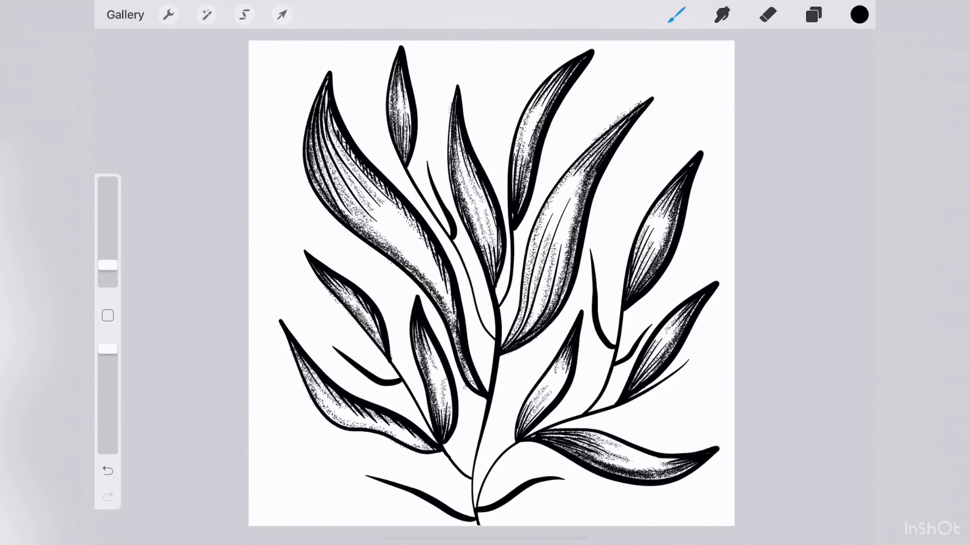
- Redo the lower-left leaf's stippling and darken the central leaf's lower edge and the leaf below
key("ctrl+z")
left_click_drag(300, 359, 318, 396)
mouse_move(308, 379)
left_mouse_down()
mouse_move(348, 426)
mouse_move(394, 431)
left_mouse_up()
left_click_drag(378, 424, 428, 449)
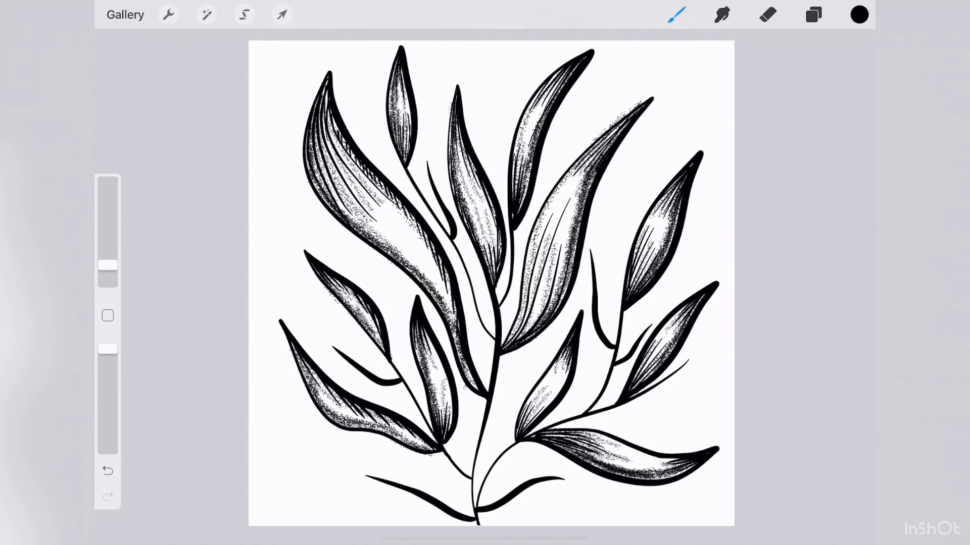
left_click_drag(548, 255, 507, 343)
left_click_drag(555, 288, 503, 346)
left_click_drag(548, 386, 523, 429)
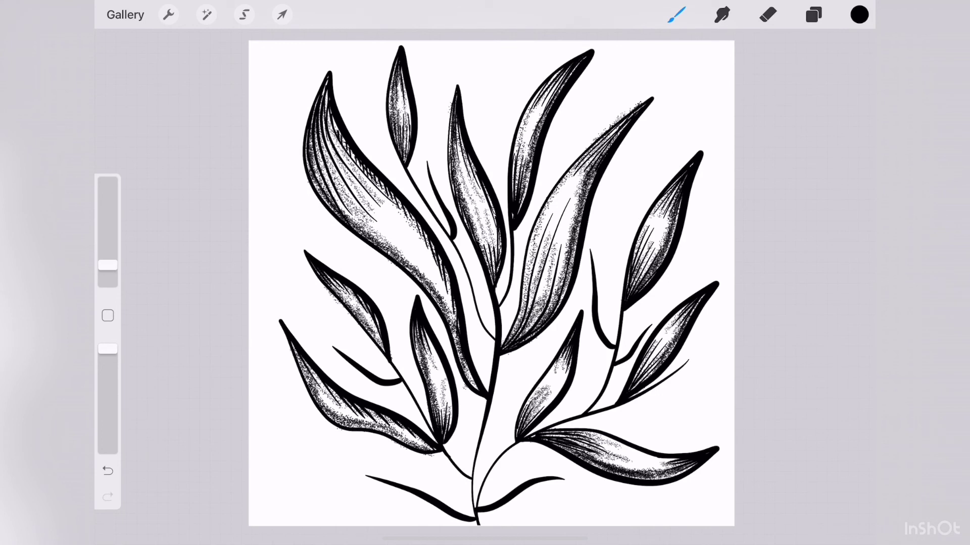
- Deepen stippling in the narrow central, left and lower-left leaves and the central leaf's lower edge
left_click_drag(494, 231, 458, 348)
left_click_drag(449, 317, 477, 389)
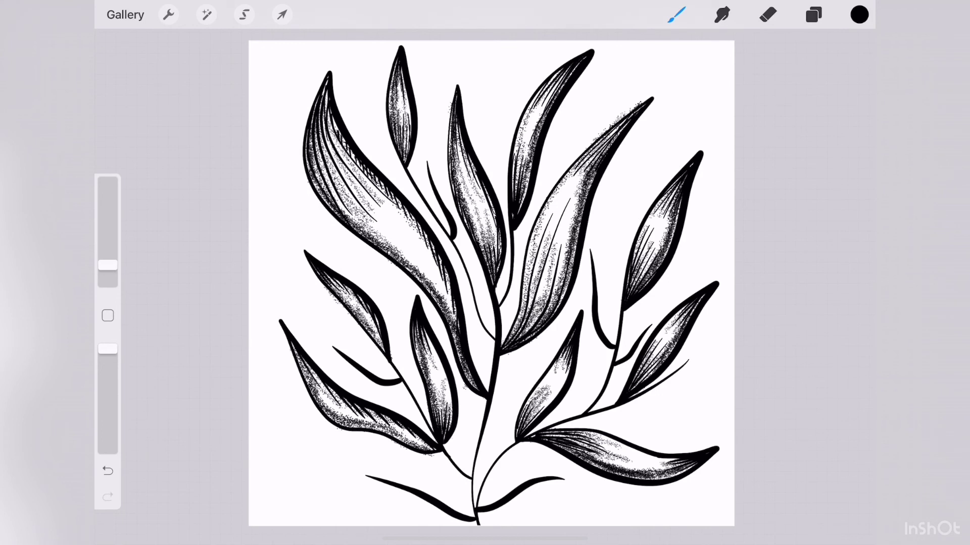
left_click_drag(365, 307, 383, 349)
left_click_drag(381, 424, 429, 449)
left_click_drag(537, 293, 505, 348)
left_click_drag(555, 253, 526, 326)
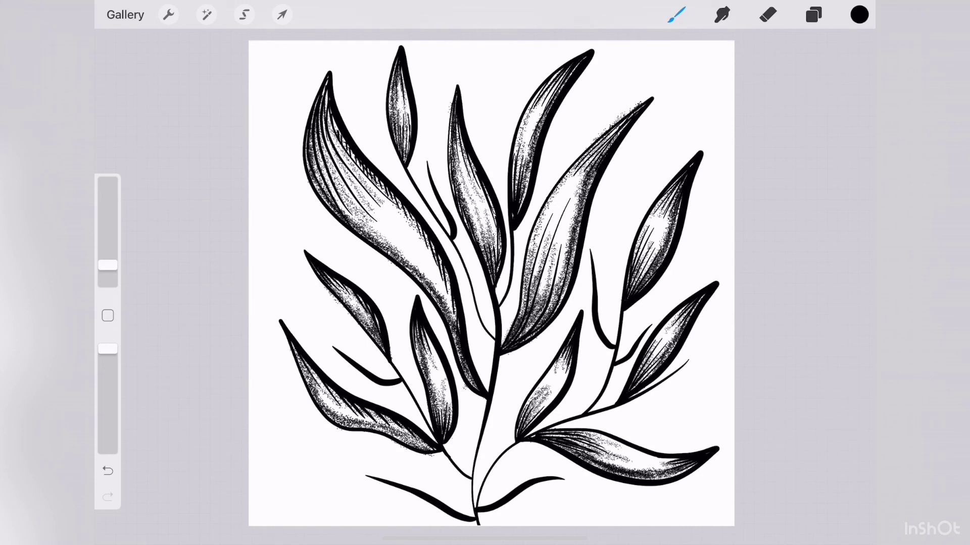
- Add final stippling to the upper-left and central leaves, then view the branch full-screen
mouse_move(386, 224)
left_mouse_down()
mouse_move(450, 317)
mouse_move(452, 305)
left_mouse_up()
left_click_drag(366, 197, 408, 230)
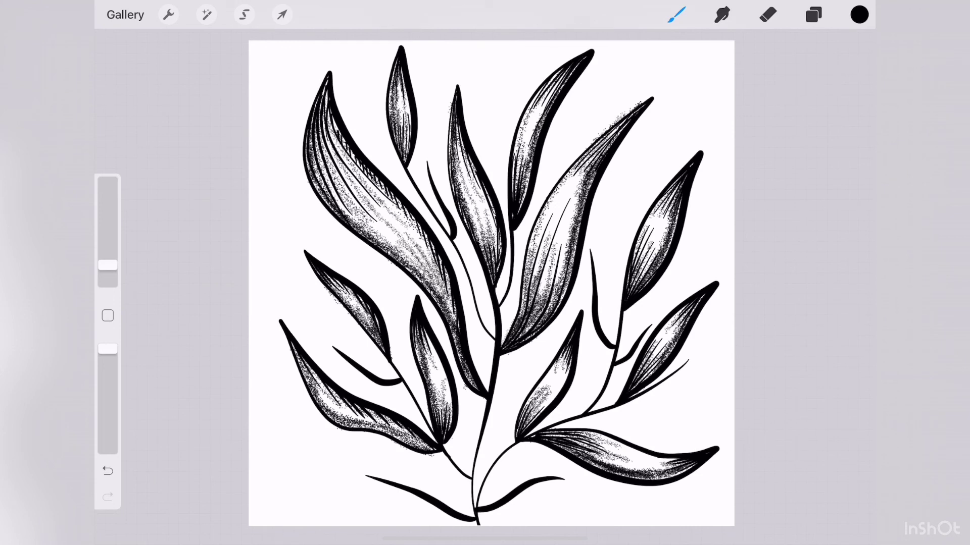
left_click_drag(569, 191, 543, 255)
key("ctrl+f")
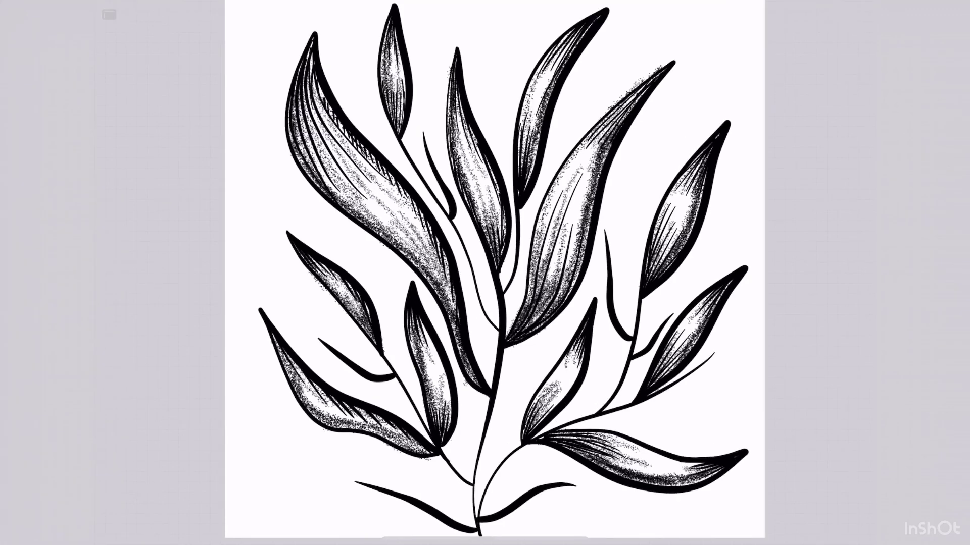